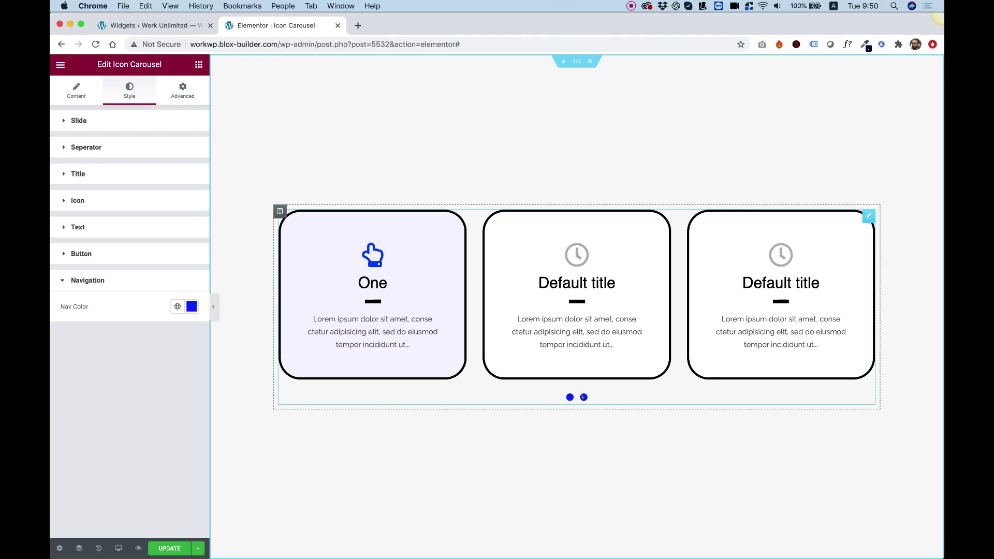
Step: Preview the finished carousel by paging to its second slide and back to the first
{"action": "left_click", "coordinate": [584, 397]}
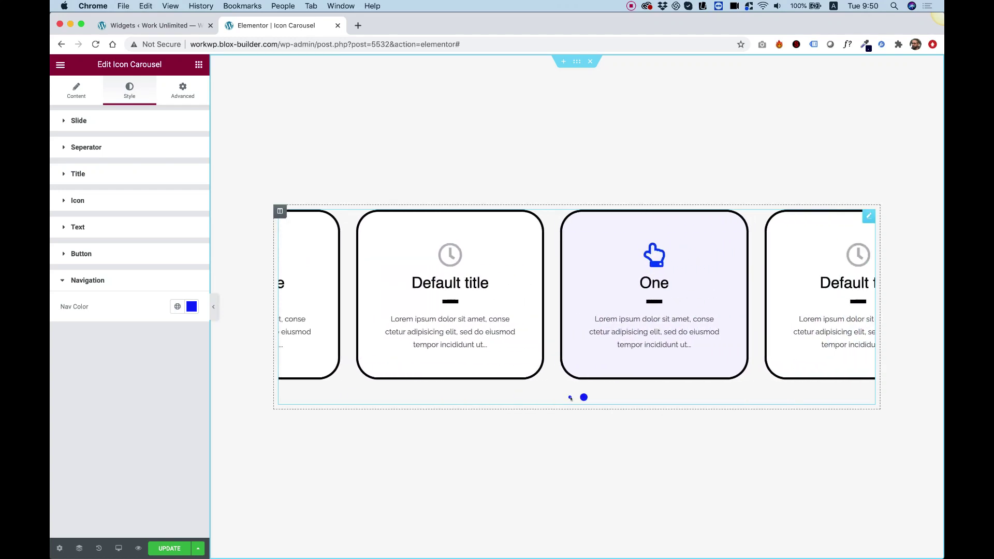
{"action": "left_click", "coordinate": [569, 397]}
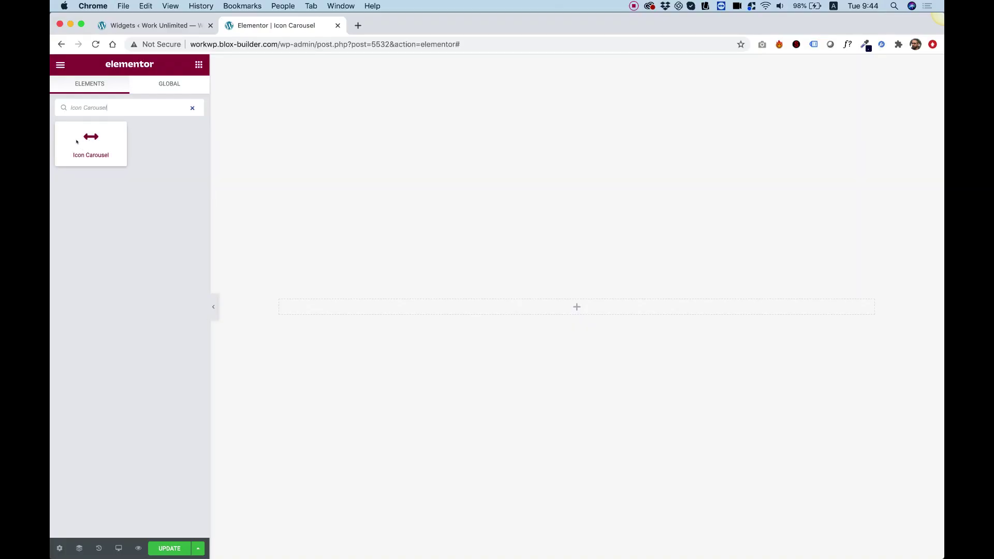
Step: Drop the Icon Carousel widget into the empty page section
{"action": "left_click_drag", "start_coordinate": [76, 141], "coordinate": [463, 304]}
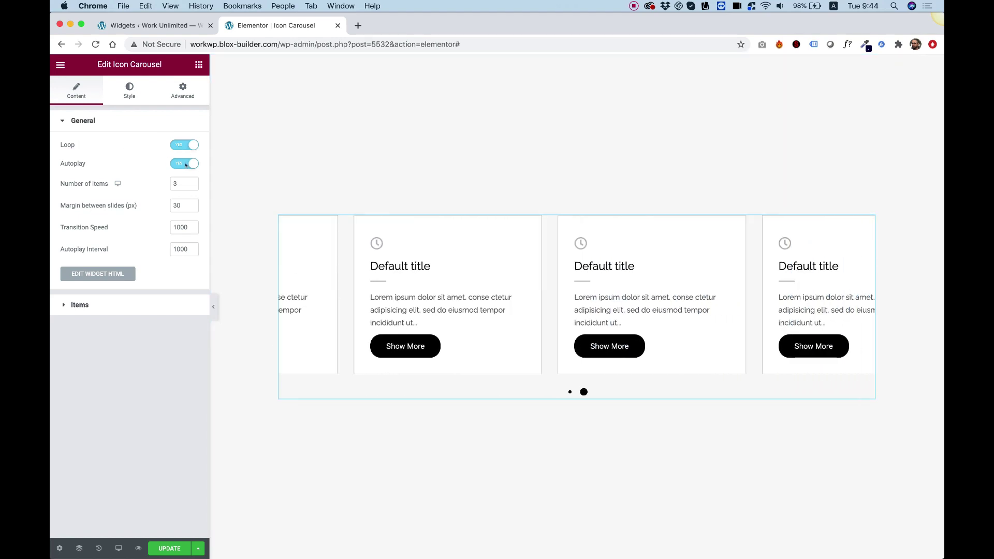
Step: Switch Autoplay to No, then page to the next slide and back to test
{"action": "left_click", "coordinate": [186, 163]}
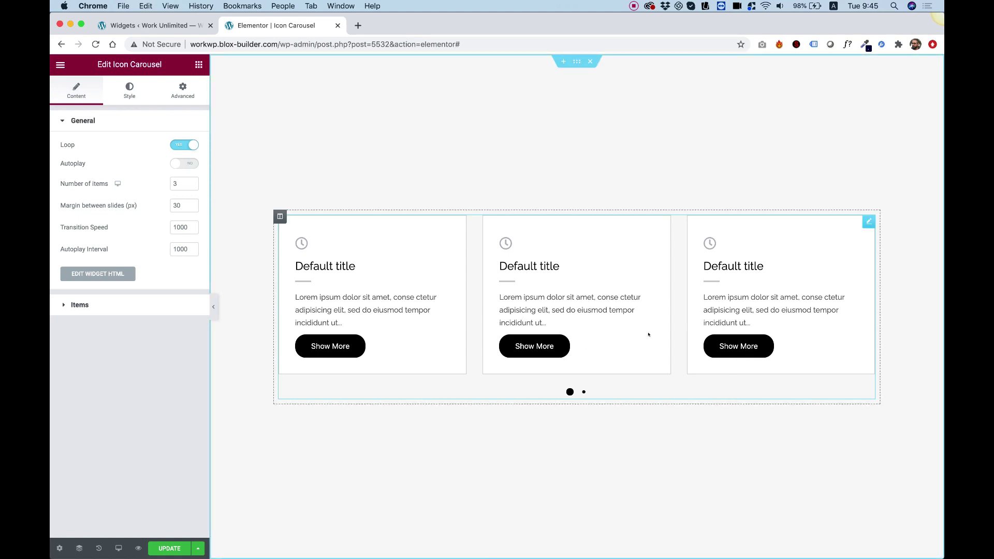
{"action": "left_click", "coordinate": [584, 392]}
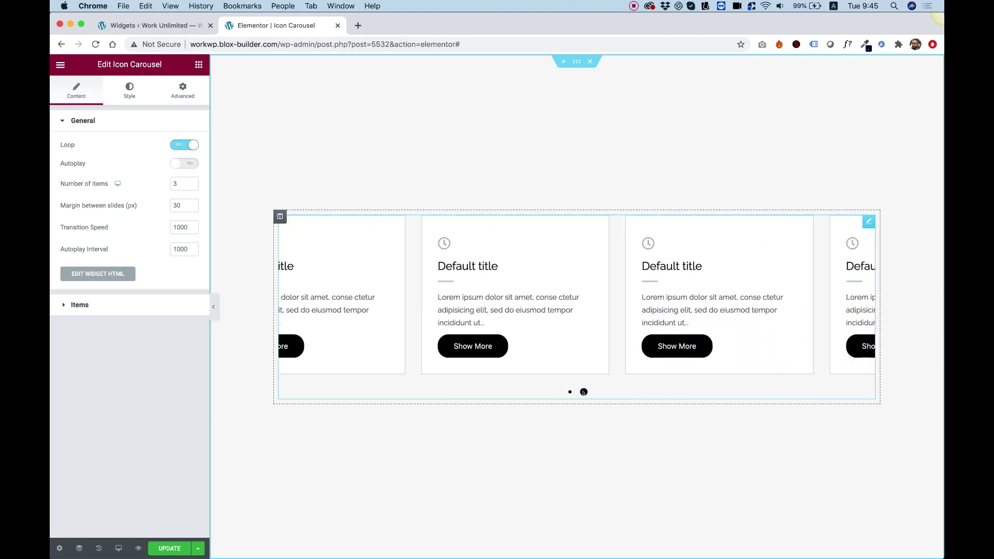
{"action": "left_click", "coordinate": [569, 392]}
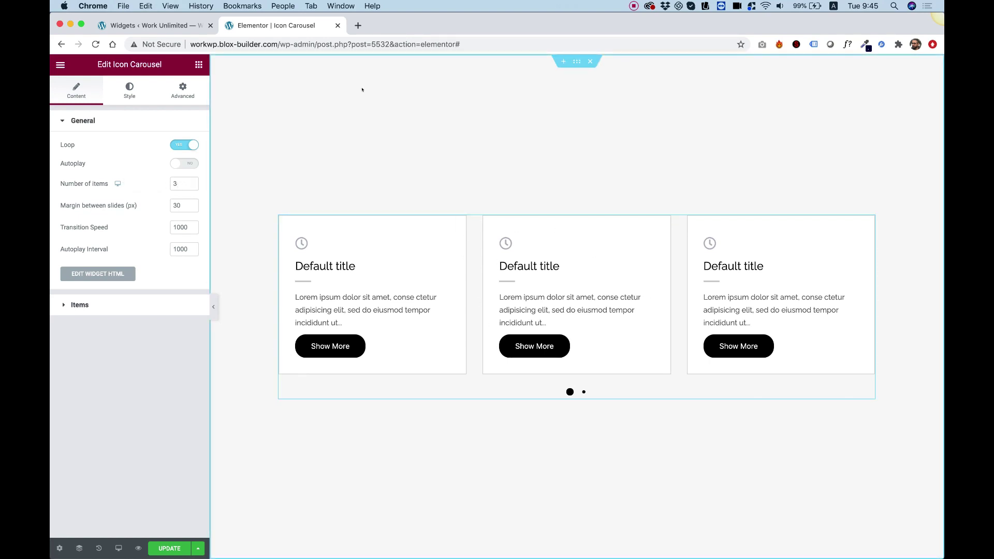
Step: Set Number of items to 1 per slide on tablet and 3 on desktop
{"action": "double_click", "coordinate": [176, 184]}
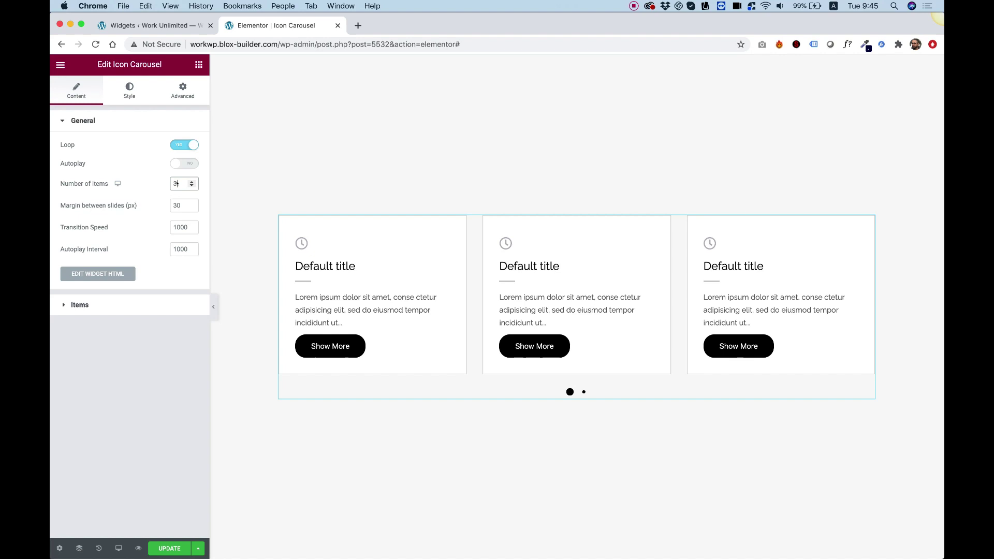
{"action": "type", "text": "2"}
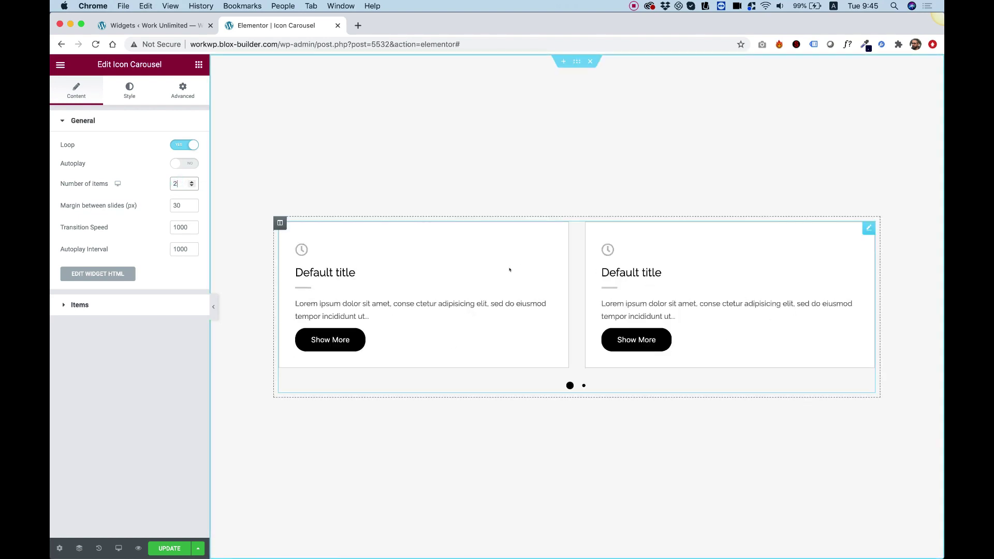
{"action": "left_click", "coordinate": [119, 196]}
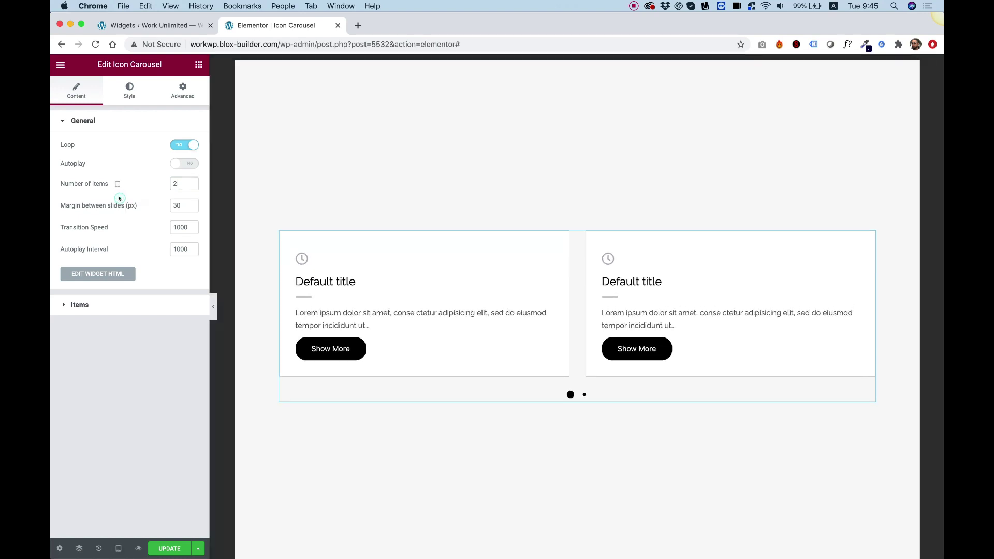
{"action": "left_click", "coordinate": [190, 182]}
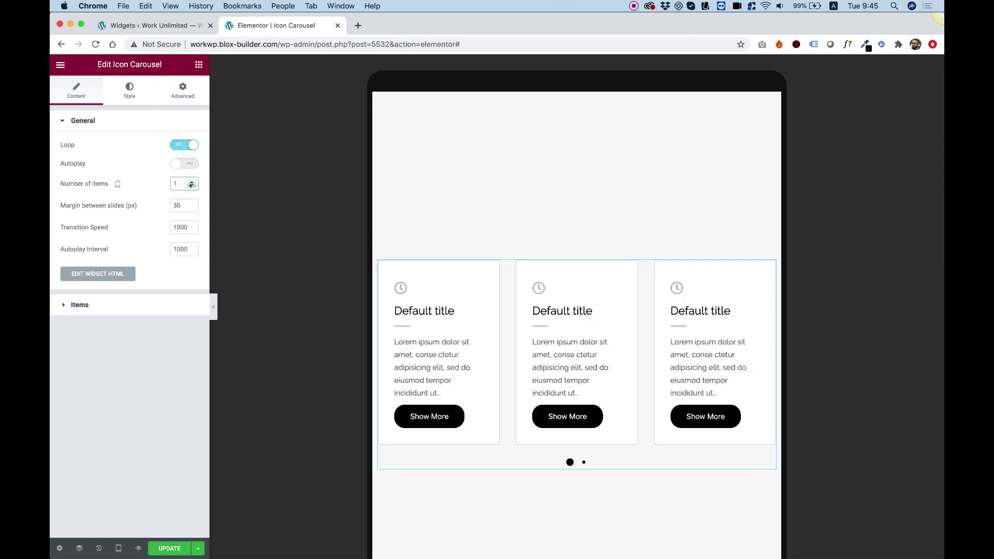
{"action": "left_click", "coordinate": [191, 186]}
{"action": "left_click", "coordinate": [191, 186]}
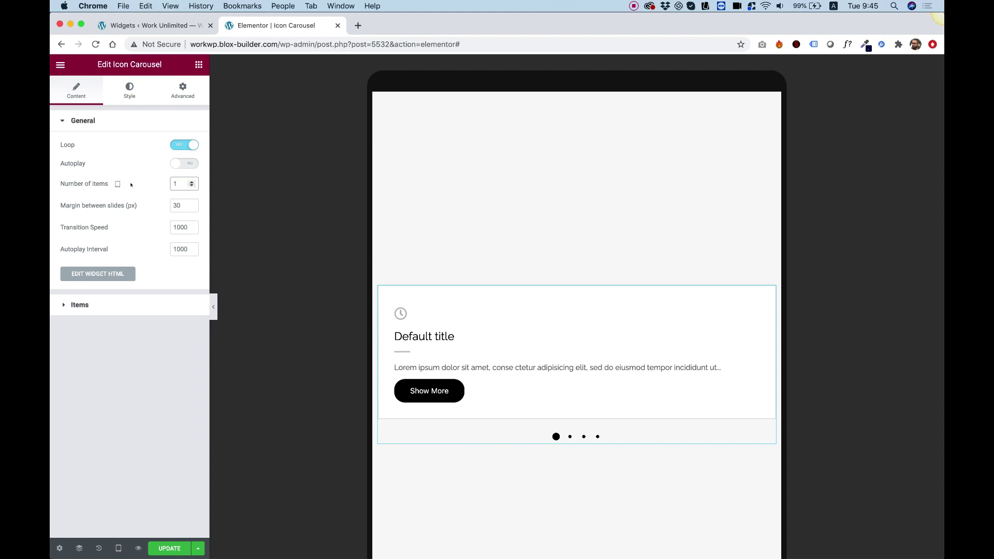
{"action": "left_click", "coordinate": [118, 172]}
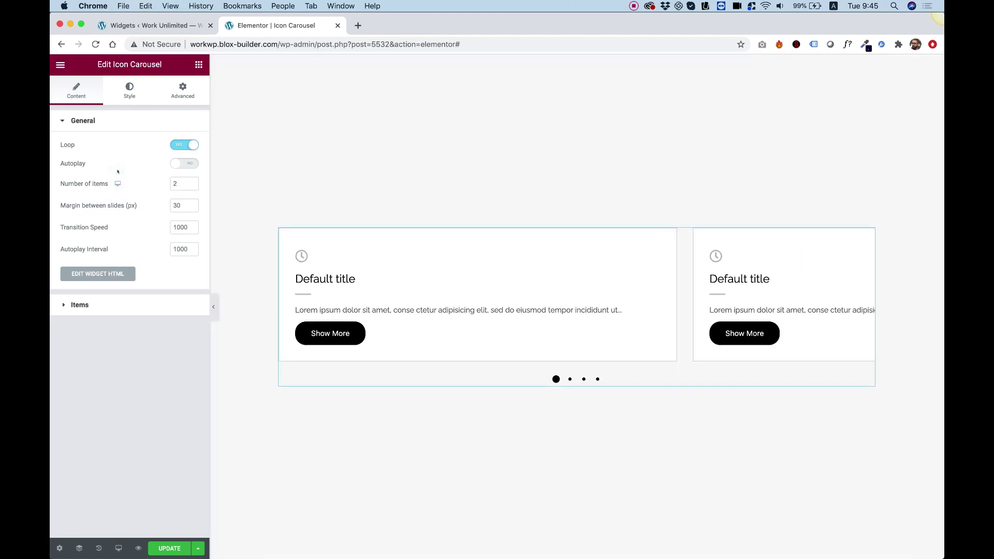
{"action": "left_click", "coordinate": [191, 182]}
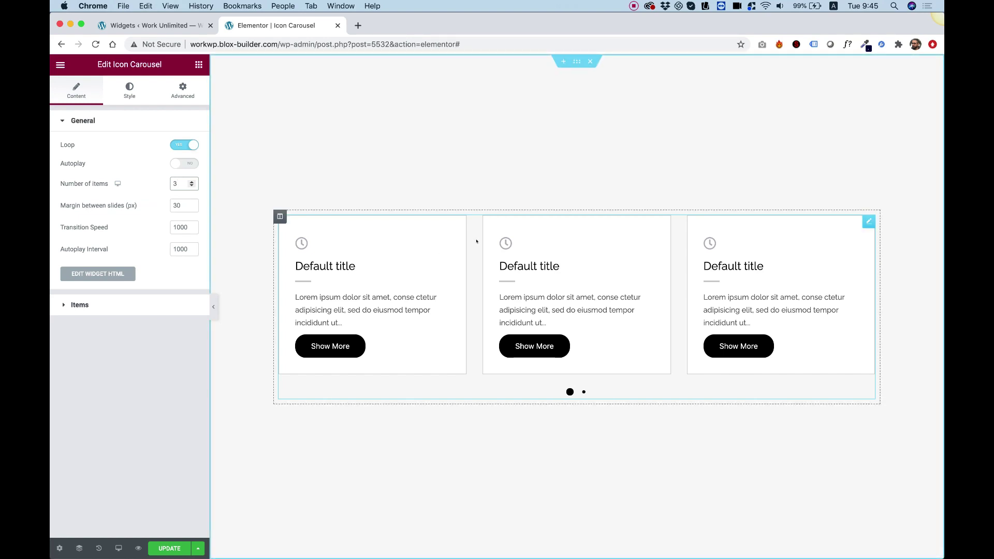
Step: Try other Margin between slides values, leaving the gap at 30 px
{"action": "left_click_drag", "start_coordinate": [181, 205], "coordinate": [170, 206]}
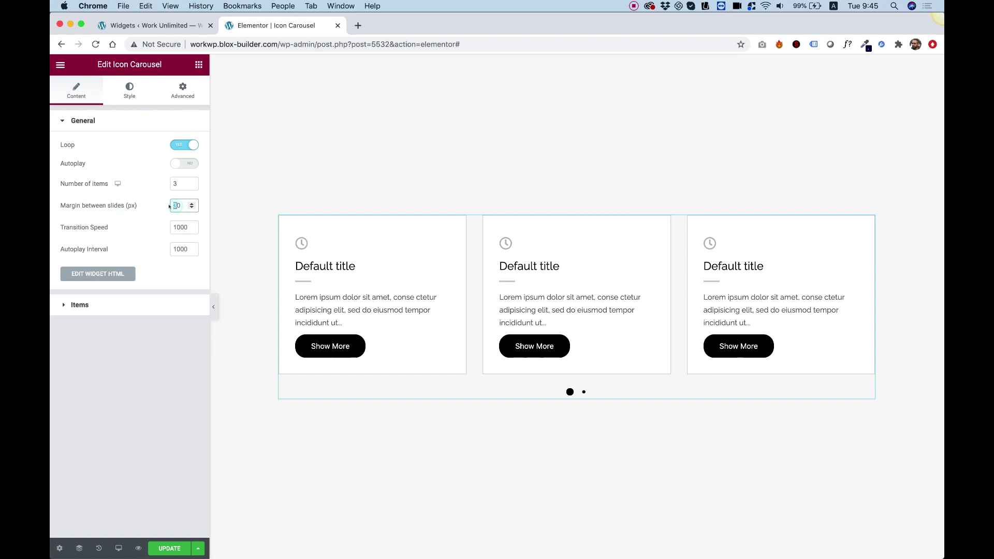
{"action": "type", "text": "4"}
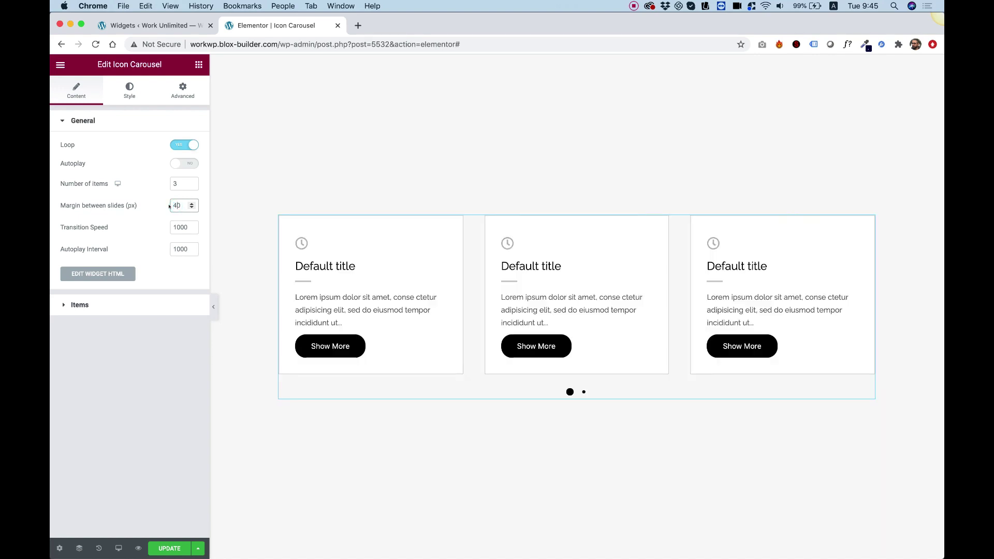
{"action": "left_click_drag", "start_coordinate": [176, 206], "coordinate": [171, 205]}
{"action": "type", "text": "1"}
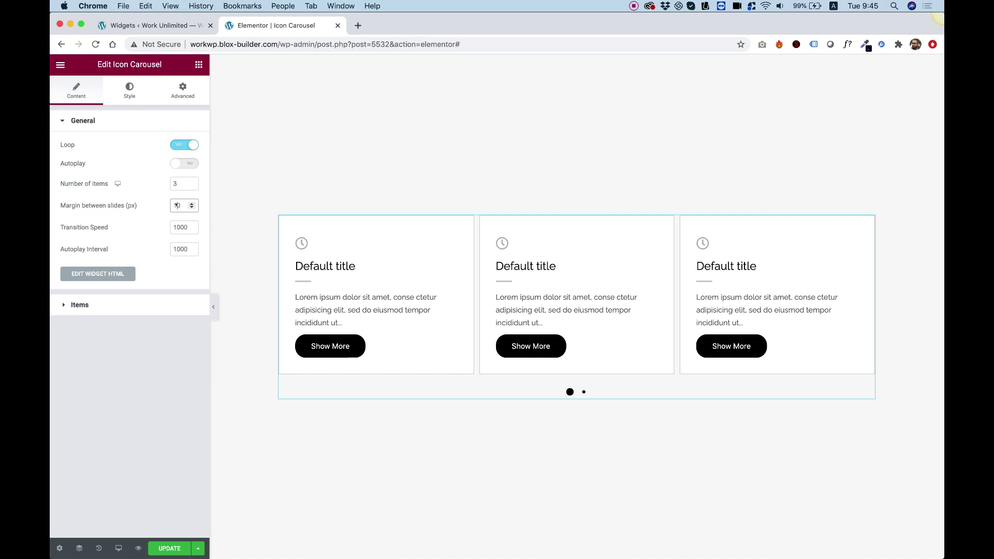
{"action": "type", "text": "3"}
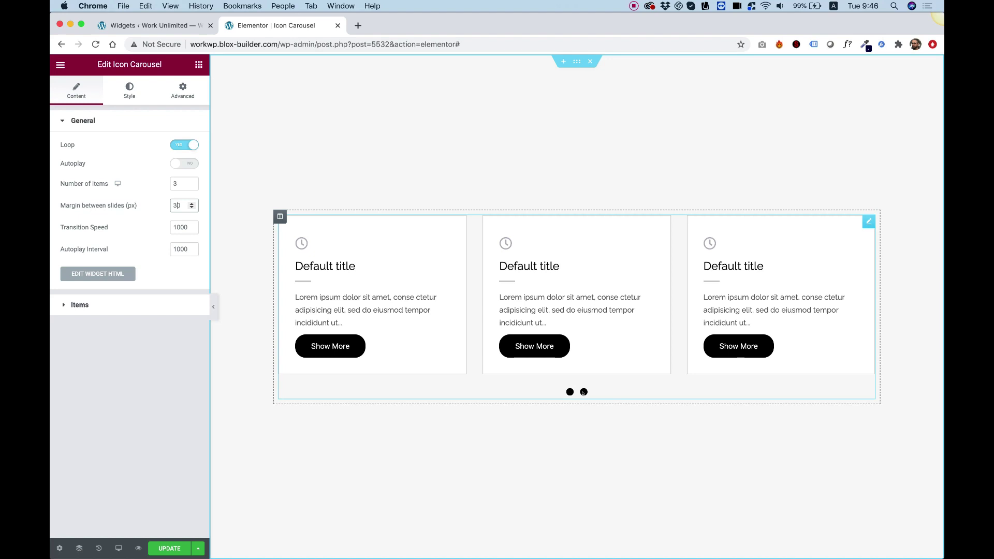
Step: Set Transition Speed to 5000 ms and page the carousel to watch the slower glide
{"action": "left_click_drag", "start_coordinate": [176, 228], "coordinate": [167, 227]}
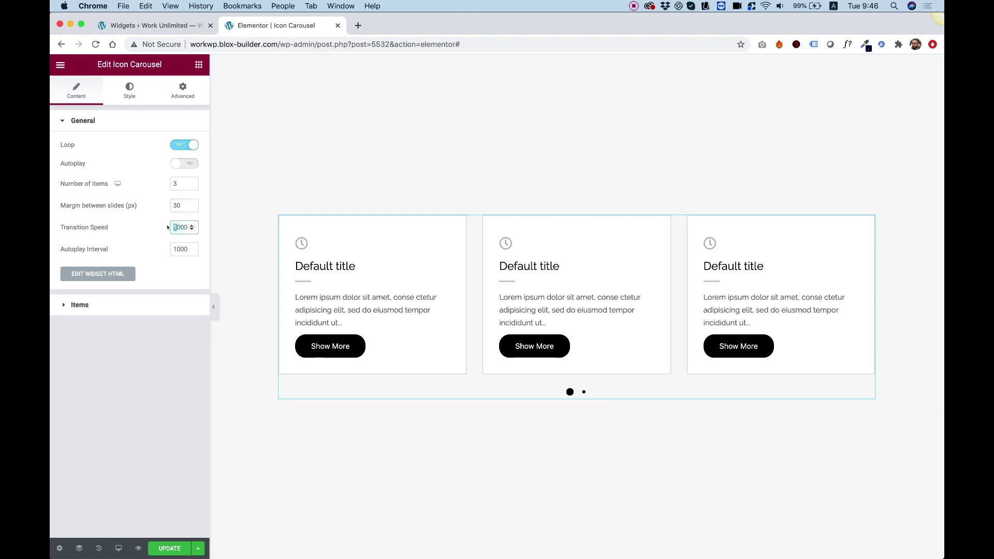
{"action": "type", "text": "5"}
{"action": "left_click", "coordinate": [583, 392]}
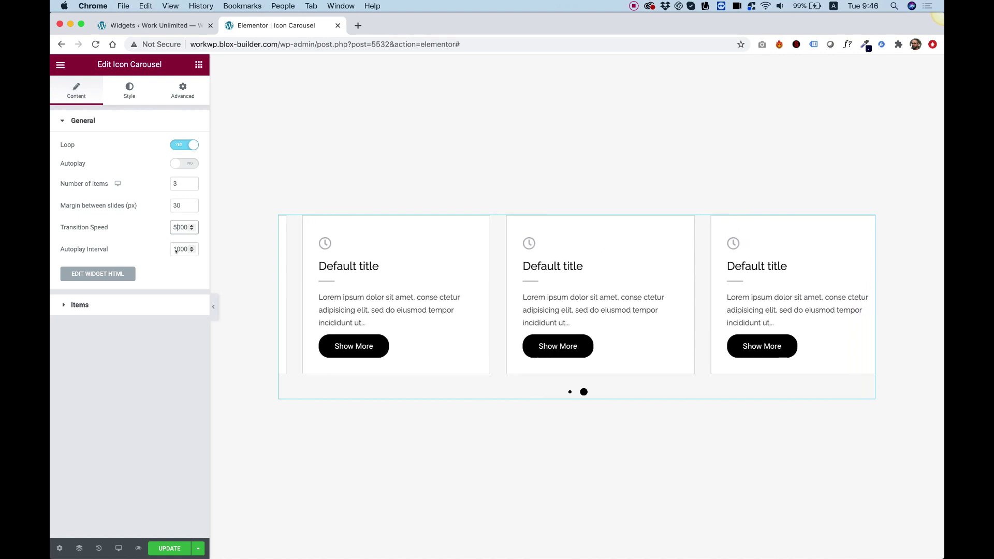
Step: Re-enable autoplay with 1000 ms transition speed and 3000 ms interval, then expand Items
{"action": "left_click", "coordinate": [185, 163]}
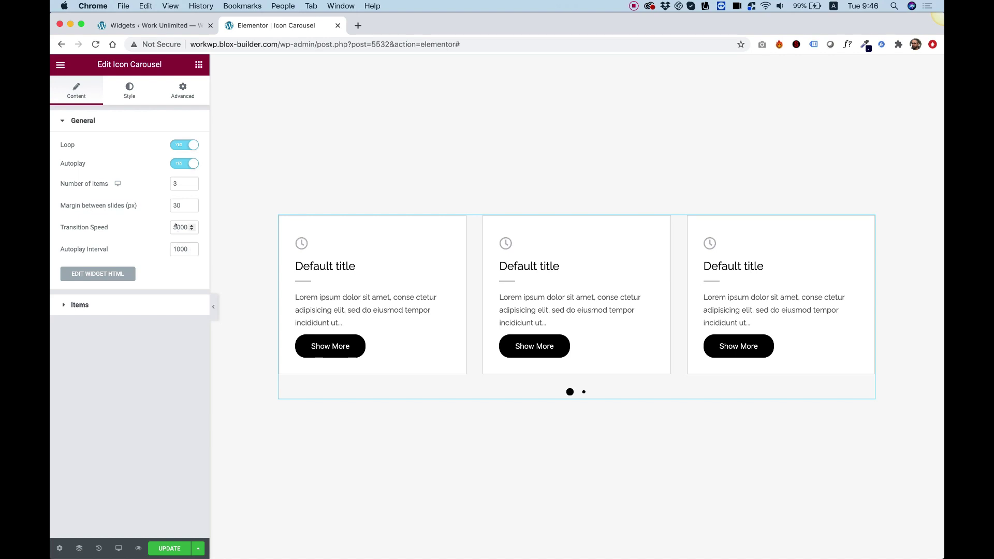
{"action": "left_click", "coordinate": [176, 226]}
{"action": "key", "text": "BackSpace"}
{"action": "type", "text": "1"}
{"action": "left_click_drag", "start_coordinate": [177, 249], "coordinate": [171, 251]}
{"action": "type", "text": "3"}
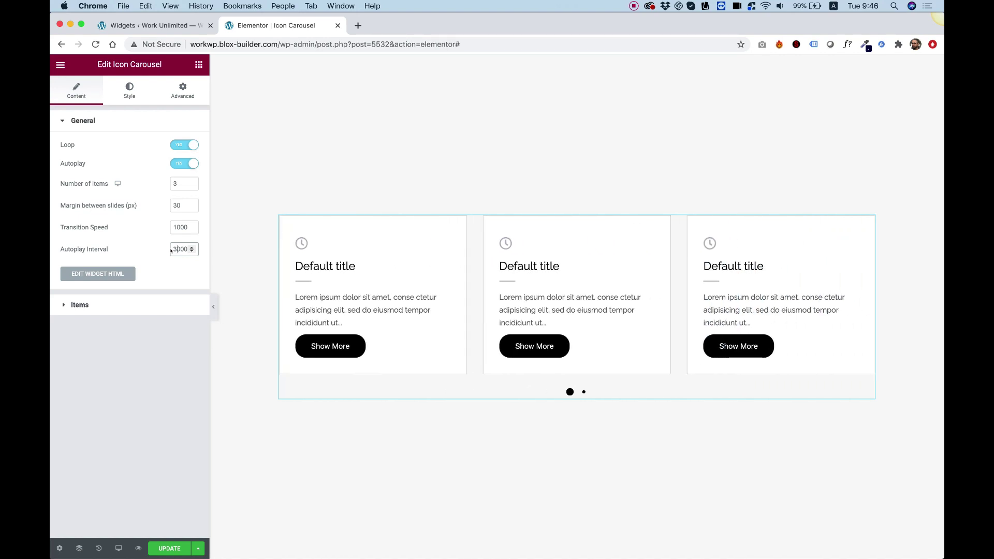
{"action": "left_click", "coordinate": [84, 304]}
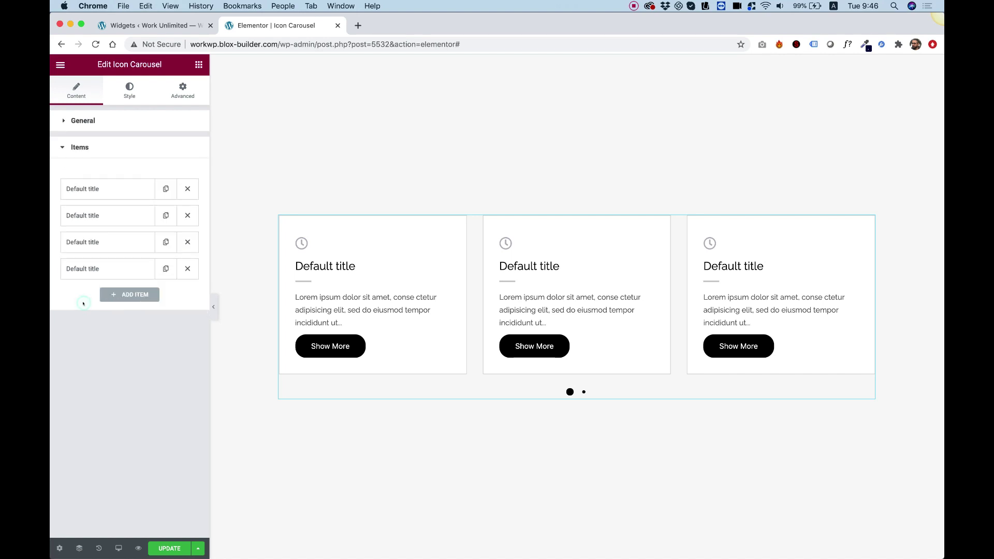
Step: Turn carousel autoplay off again and return to the Items list
{"action": "left_click", "coordinate": [87, 122]}
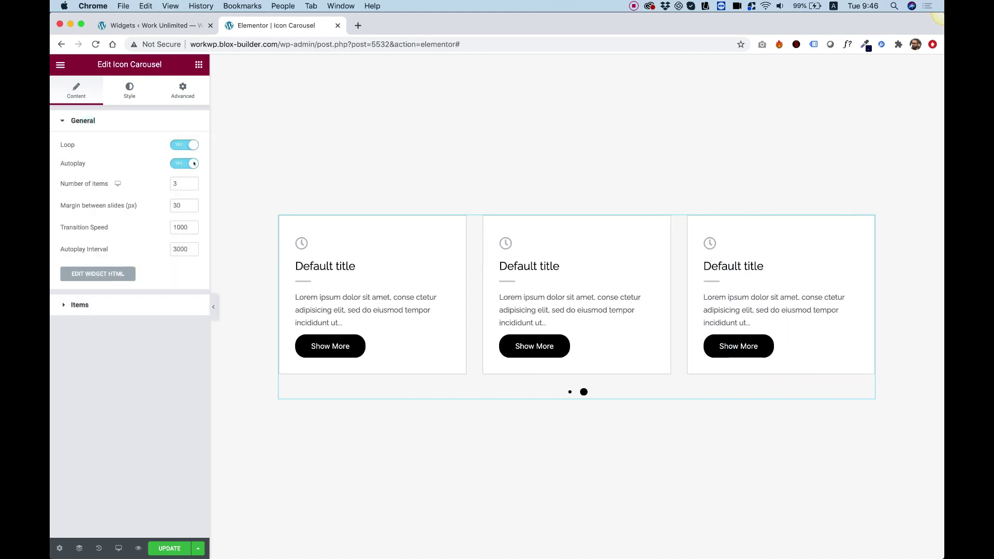
{"action": "left_click", "coordinate": [195, 164]}
{"action": "left_click", "coordinate": [79, 304]}
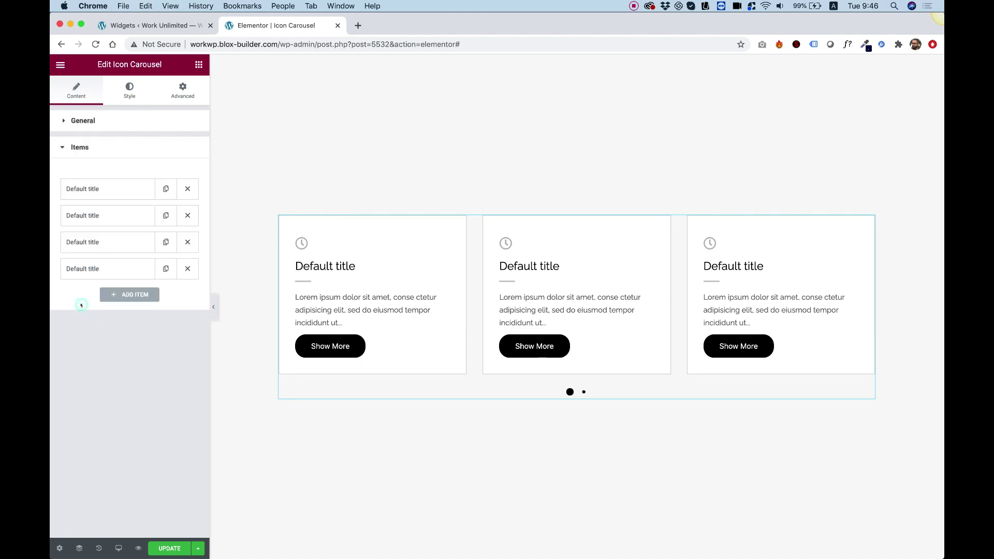
Step: Retitle the first item 'One' and bring up the Icon Library for its icon
{"action": "left_click", "coordinate": [89, 190]}
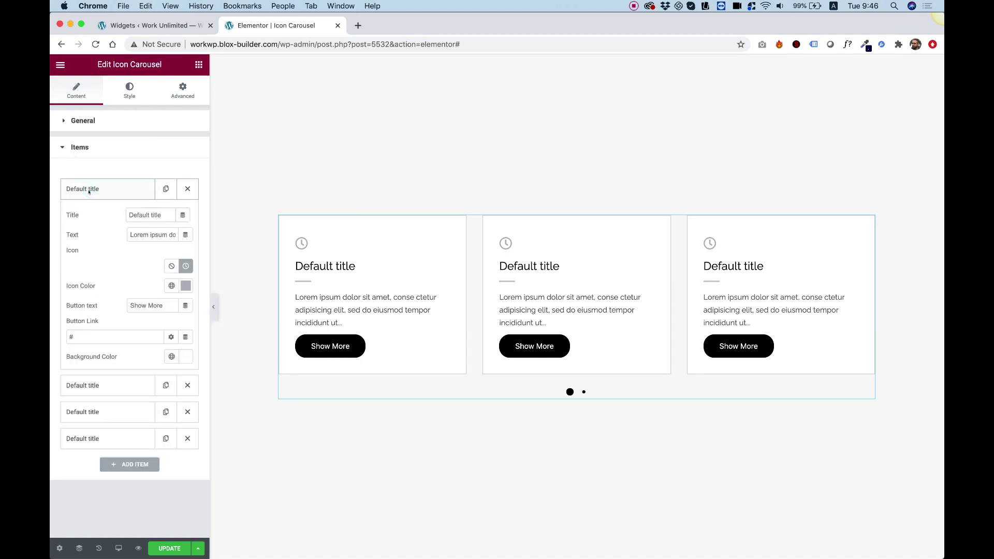
{"action": "triple_click", "coordinate": [152, 218]}
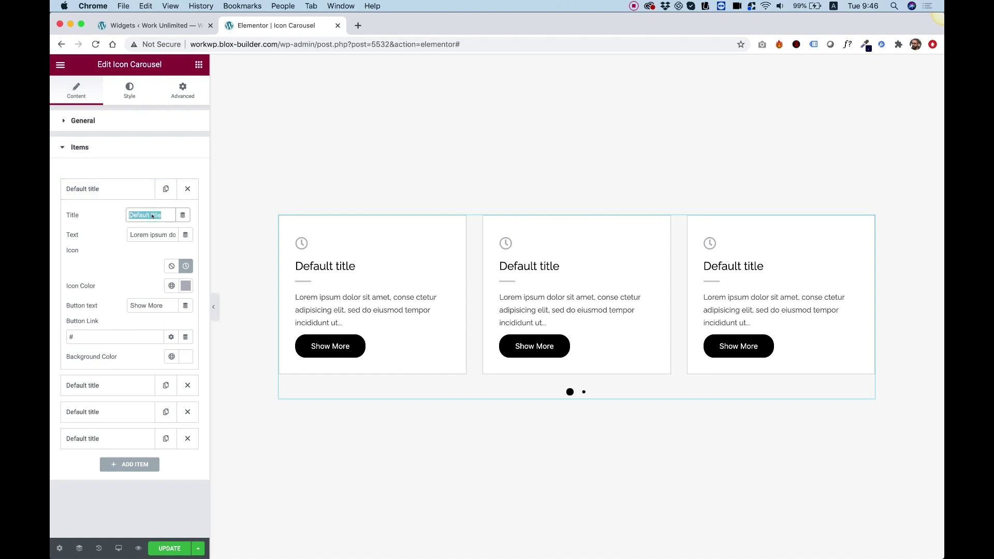
{"action": "type", "text": "One"}
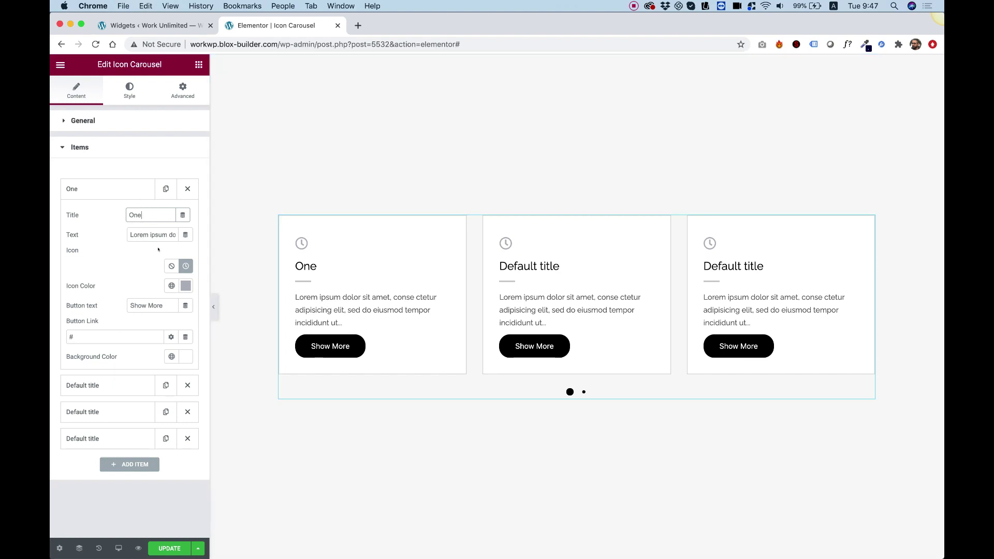
{"action": "left_click", "coordinate": [186, 266]}
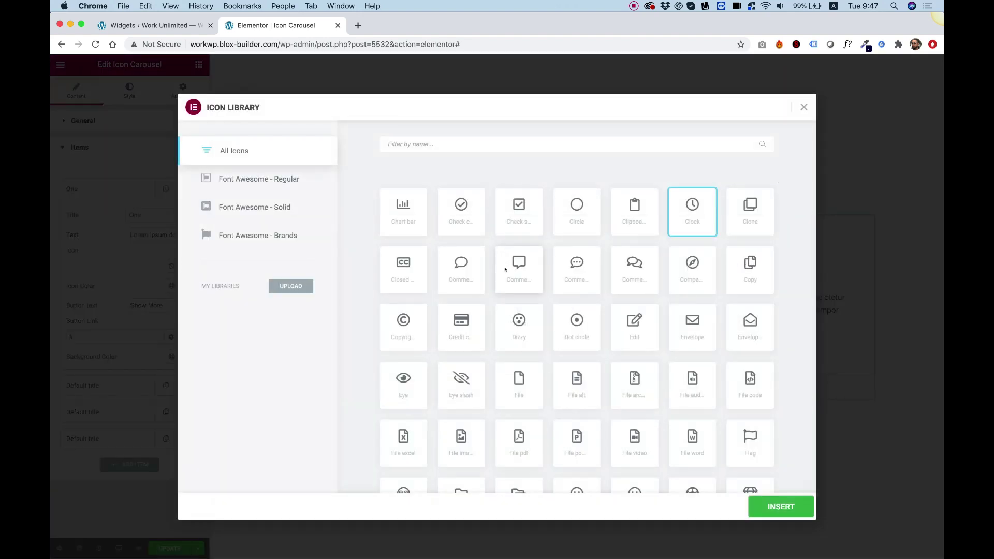
Step: Insert the pointing-hand icon on card One and colour it #0040FF
{"action": "scroll", "coordinate": [506, 269], "scroll_direction": "down", "scroll_amount": 13}
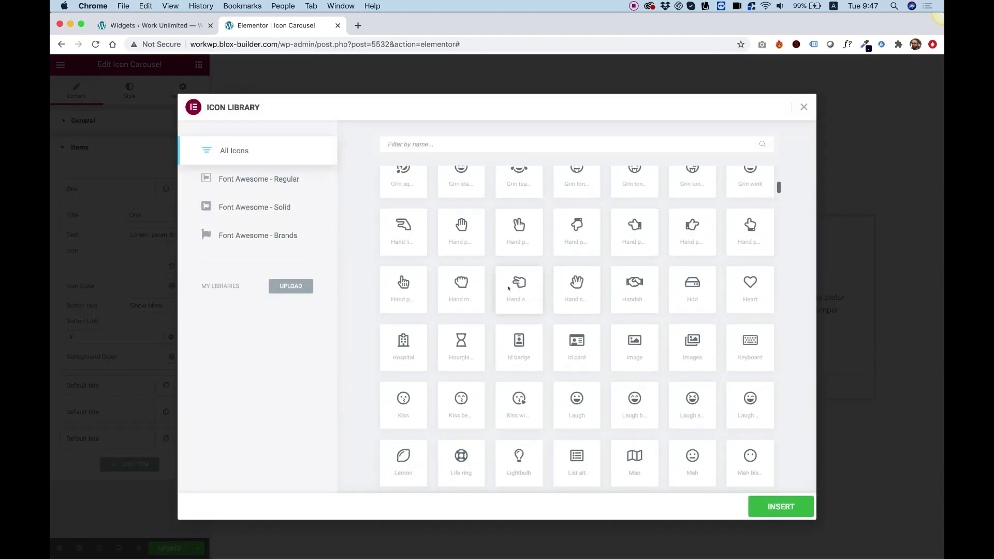
{"action": "left_click", "coordinate": [750, 226]}
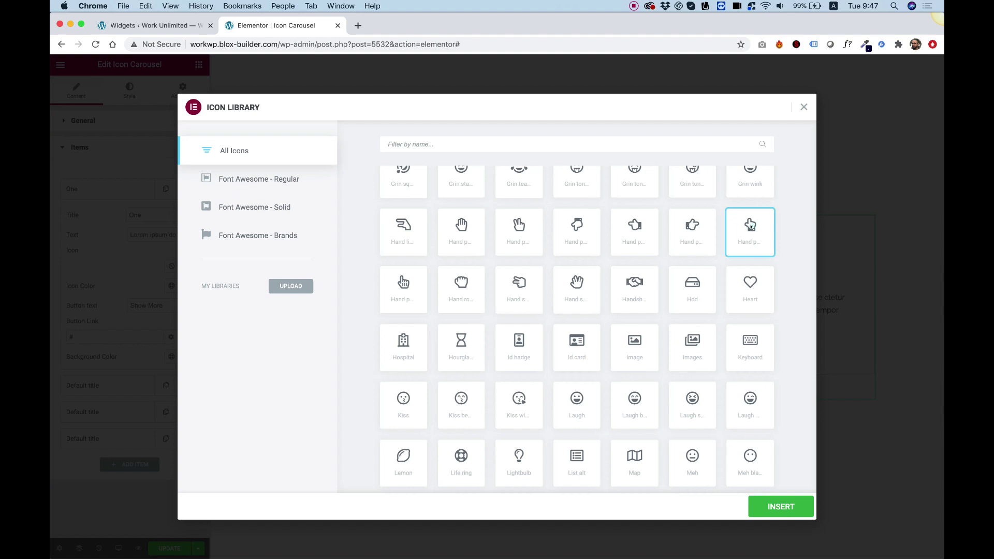
{"action": "left_click", "coordinate": [779, 506]}
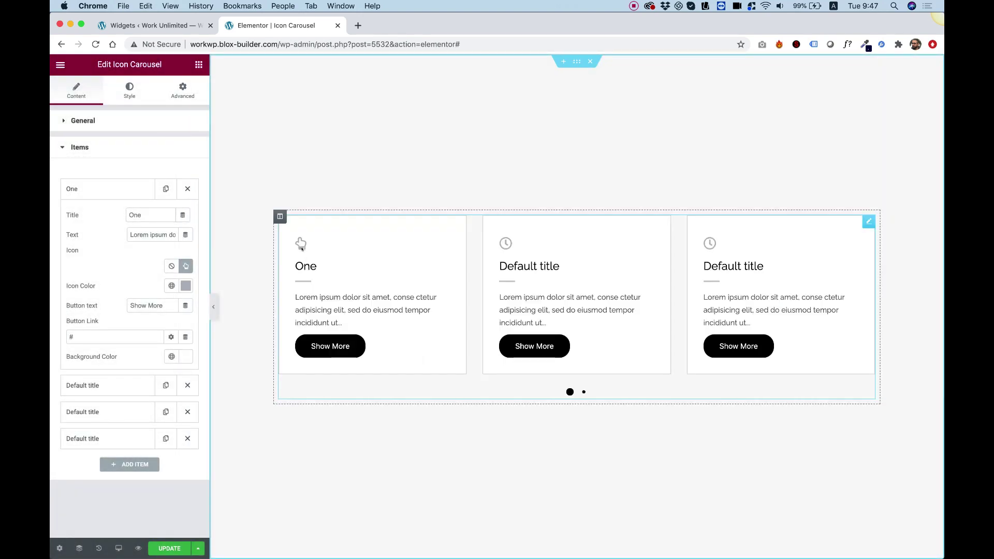
{"action": "left_click", "coordinate": [185, 286]}
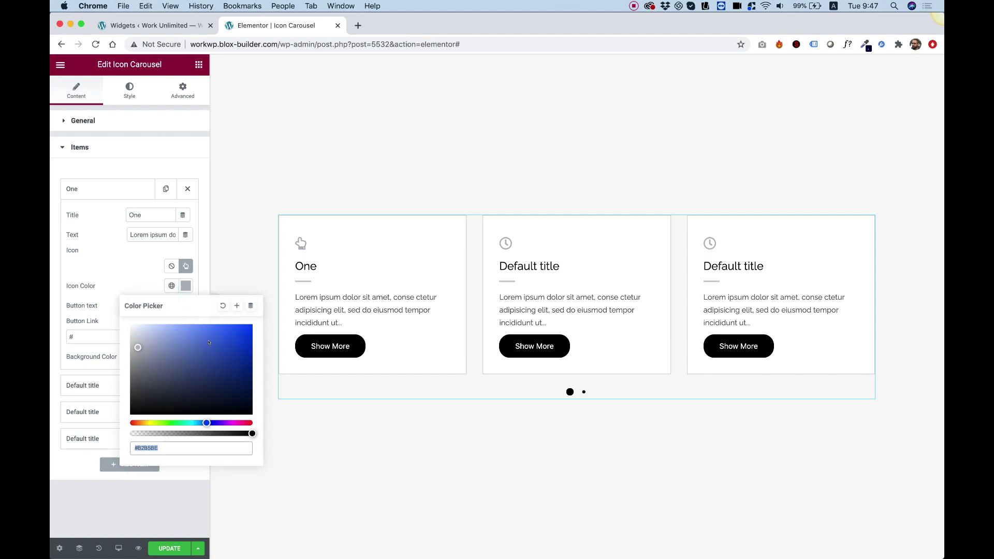
{"action": "left_click_drag", "start_coordinate": [208, 342], "coordinate": [251, 325]}
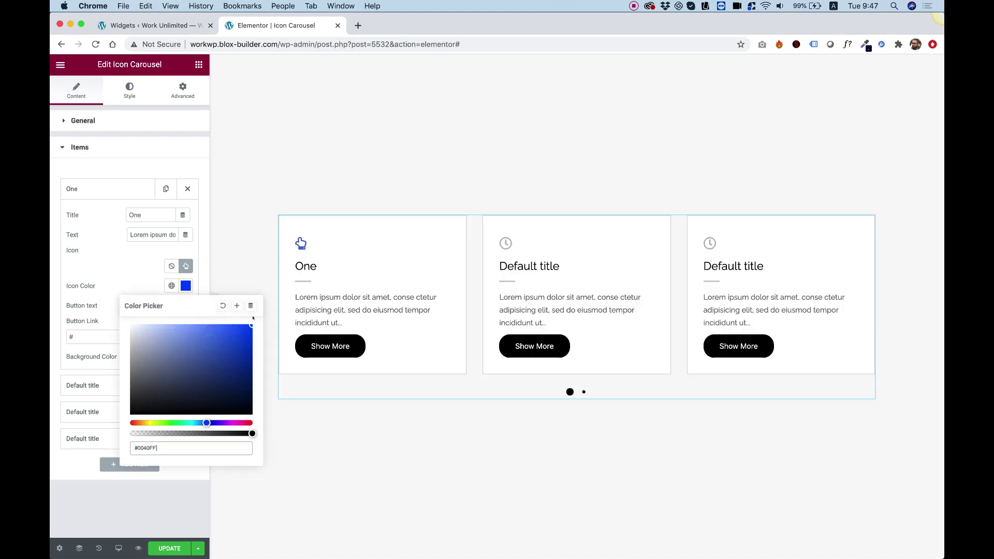
{"action": "left_click", "coordinate": [153, 268]}
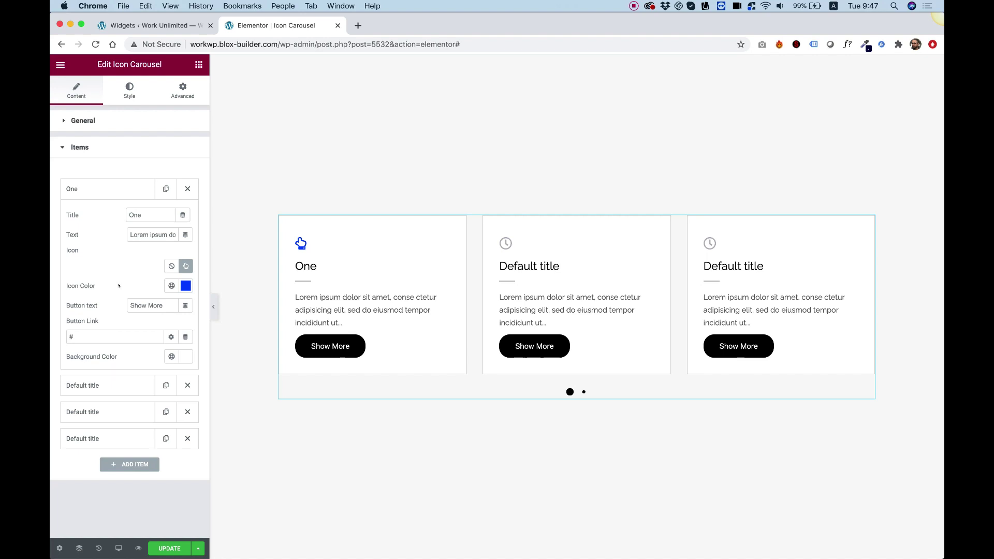
Step: Label card One's button 'Learn More', tint its background #F6F4FF, and show Style settings
{"action": "triple_click", "coordinate": [148, 306]}
{"action": "type", "text": "Learn"}
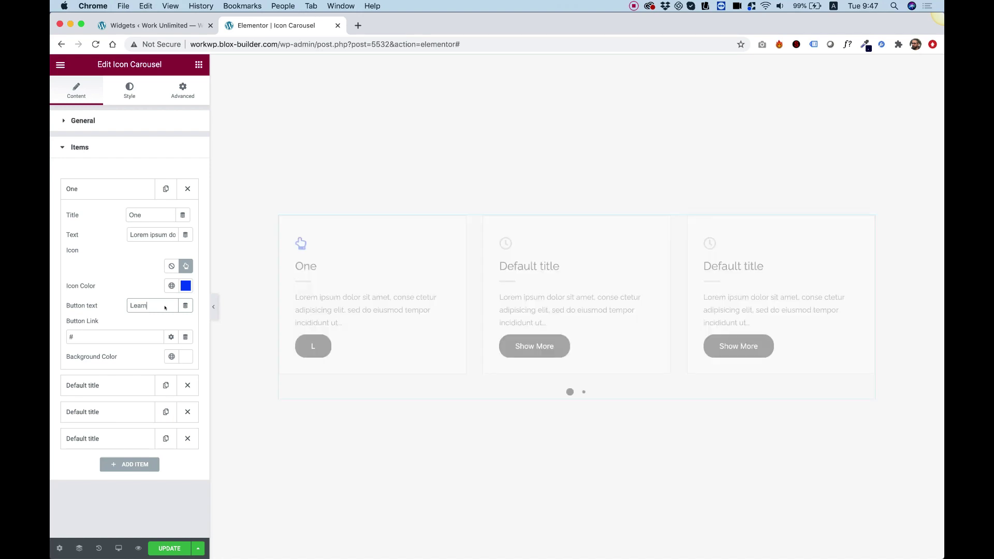
{"action": "type", "text": " More"}
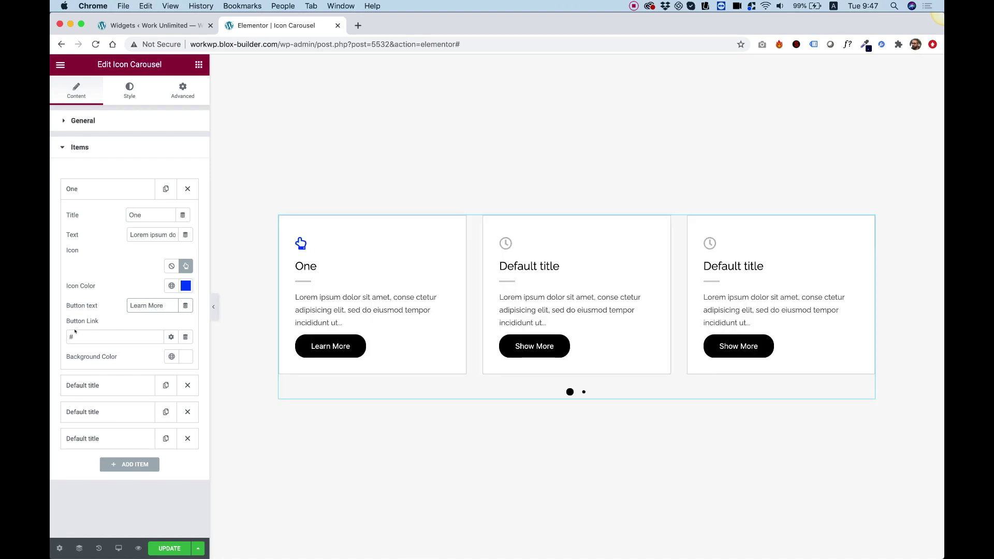
{"action": "left_click", "coordinate": [185, 357]}
{"action": "left_click_drag", "start_coordinate": [224, 495], "coordinate": [215, 494]}
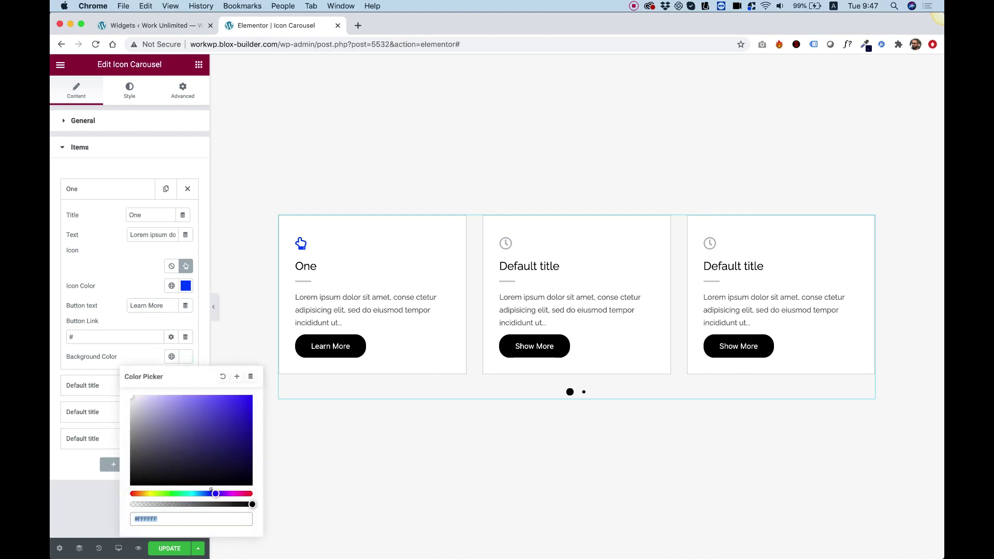
{"action": "left_click", "coordinate": [134, 395]}
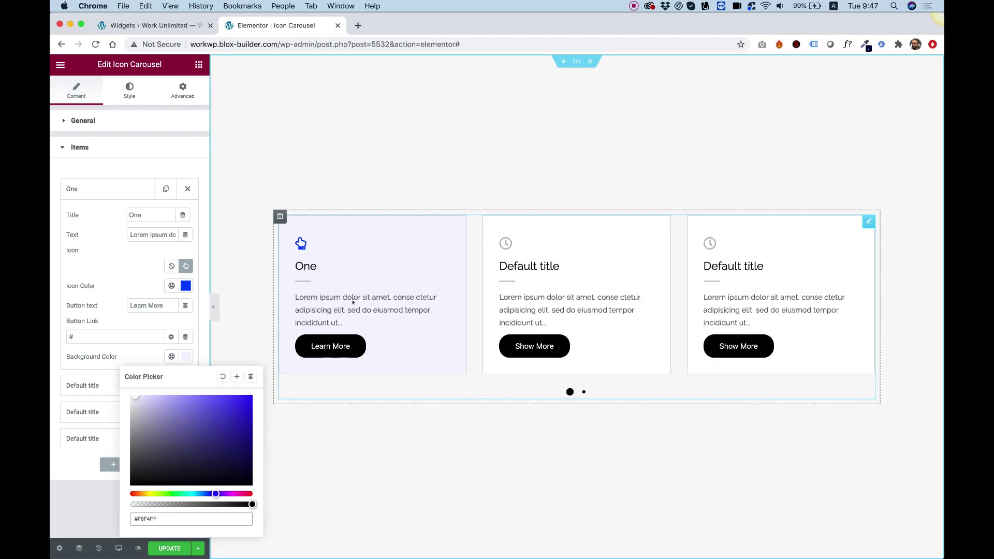
{"action": "left_click", "coordinate": [205, 344]}
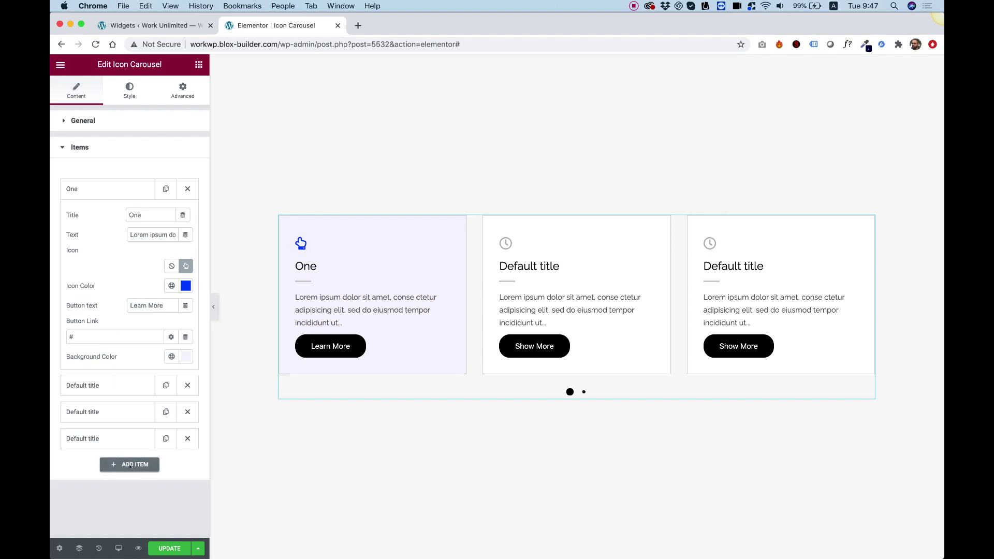
{"action": "left_click", "coordinate": [74, 149]}
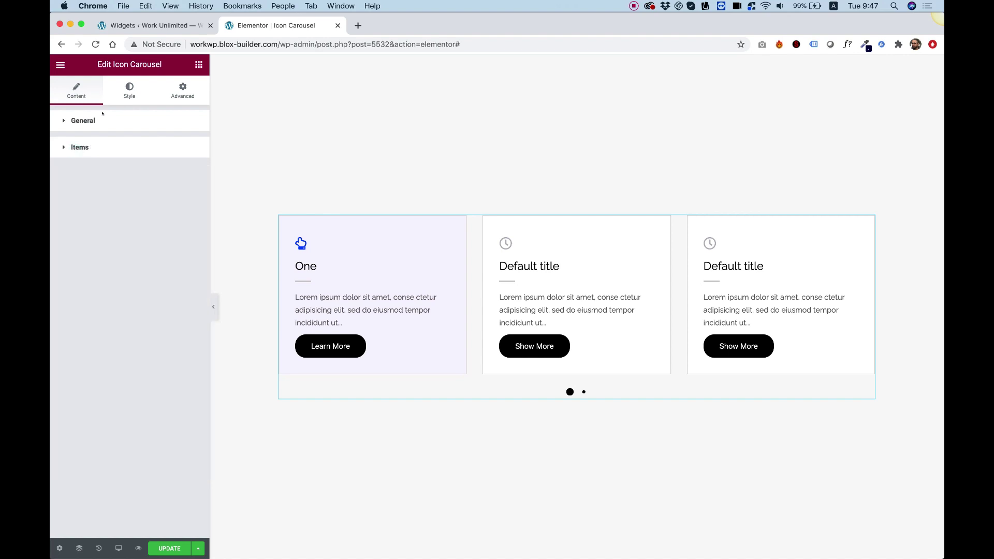
{"action": "left_click", "coordinate": [128, 92]}
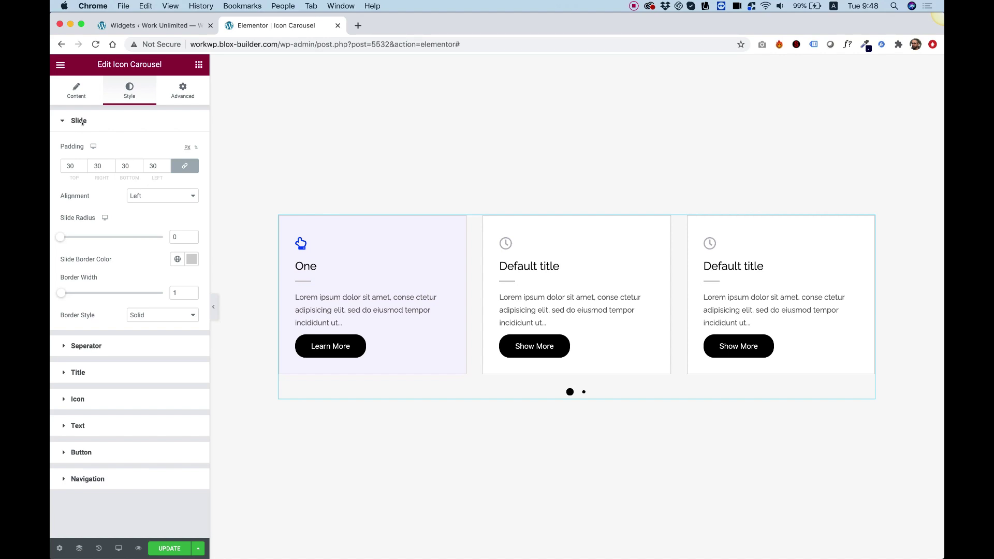
Step: Set the linked slide padding to 50 px on all sides
{"action": "left_click", "coordinate": [69, 165]}
{"action": "key", "text": "Up"}
{"action": "key", "text": "Up"}
{"action": "key", "text": "Up"}
{"action": "key", "text": "Up"}
{"action": "key", "text": "Up"}
{"action": "key", "text": "Up"}
{"action": "key", "text": "Up"}
{"action": "key", "text": "Up"}
{"action": "key", "text": "Up"}
{"action": "key", "text": "Up"}
{"action": "key", "text": "Up"}
{"action": "key", "text": "Up"}
{"action": "key", "text": "Up"}
{"action": "key", "text": "Up"}
{"action": "key", "text": "Up"}
{"action": "key", "text": "Up"}
{"action": "key", "text": "Up"}
{"action": "key", "text": "Up"}
{"action": "key", "text": "Up"}
{"action": "key", "text": "Up"}
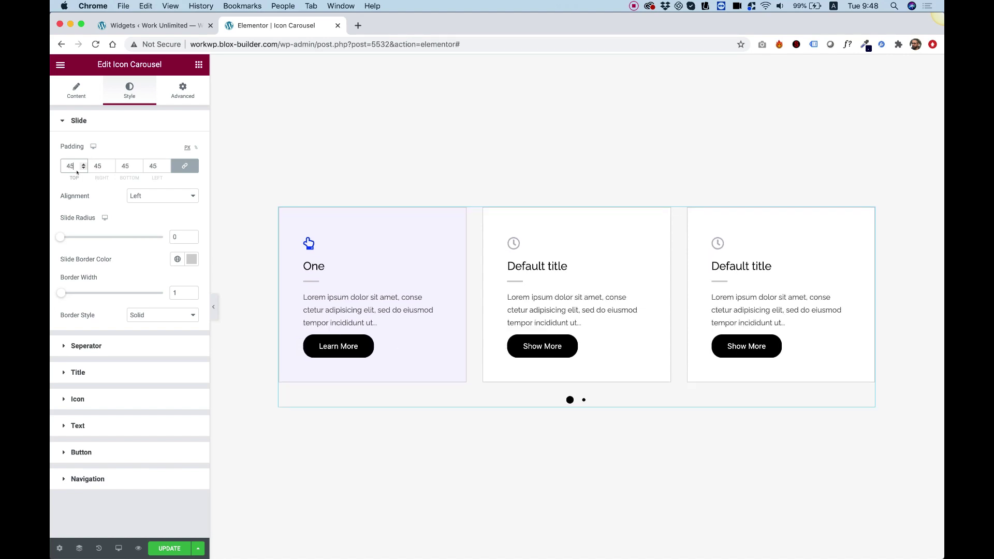
{"action": "key", "text": "Up"}
{"action": "key", "text": "Up"}
{"action": "key", "text": "Up"}
{"action": "key", "text": "Up"}
{"action": "key", "text": "Up"}
{"action": "key", "text": "Up"}
{"action": "key", "text": "Up"}
{"action": "key", "text": "Up"}
{"action": "key", "text": "Up"}
{"action": "key", "text": "Up"}
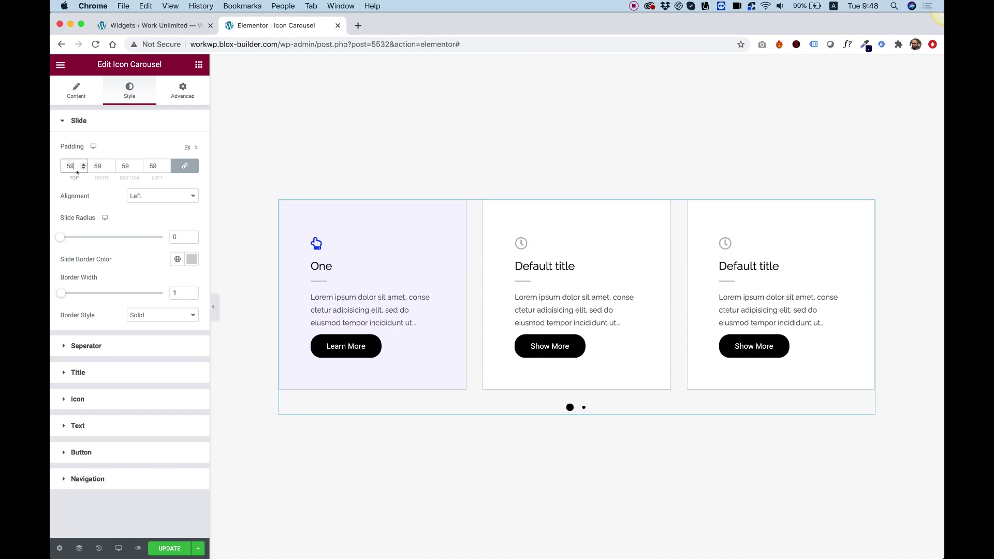
{"action": "key", "text": "Down"}
{"action": "key", "text": "Down"}
{"action": "key", "text": "Down"}
{"action": "key", "text": "Down"}
{"action": "key", "text": "Down"}
{"action": "key", "text": "Down"}
{"action": "key", "text": "Down"}
{"action": "key", "text": "Down"}
{"action": "key", "text": "Down"}
{"action": "key", "text": "Down"}
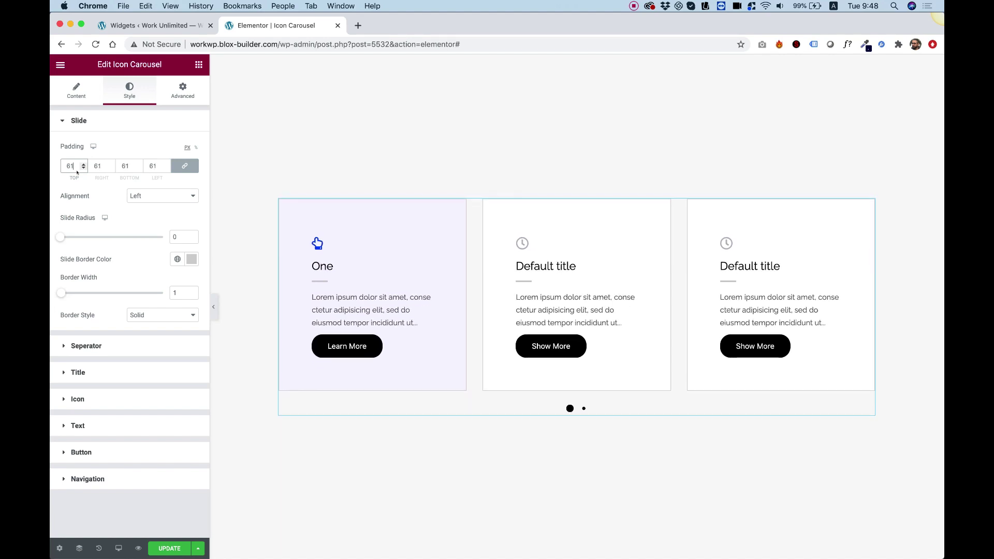
{"action": "key", "text": "Down"}
{"action": "key", "text": "Down"}
{"action": "key", "text": "Down"}
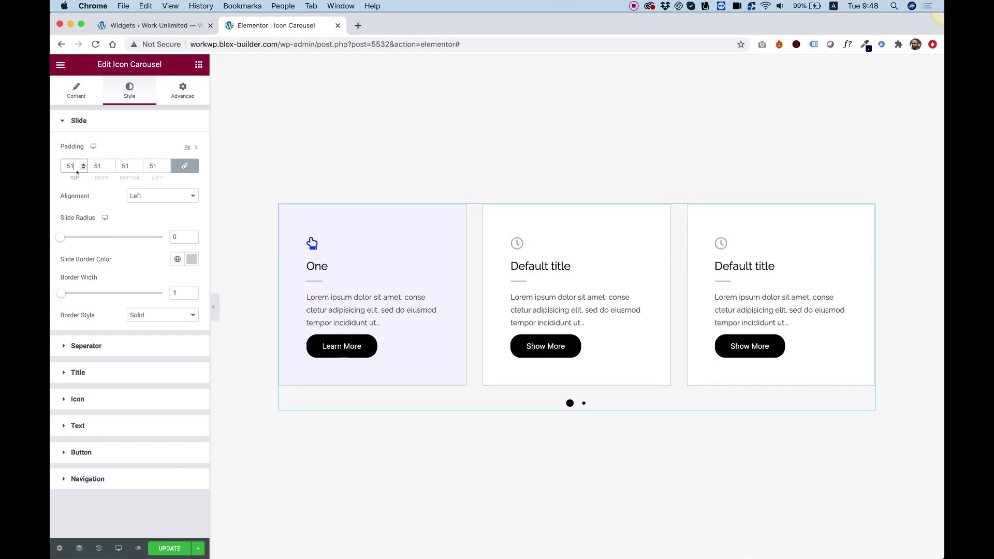
Step: Choose Center in the Alignment dropdown for the card content
{"action": "left_click", "coordinate": [155, 196]}
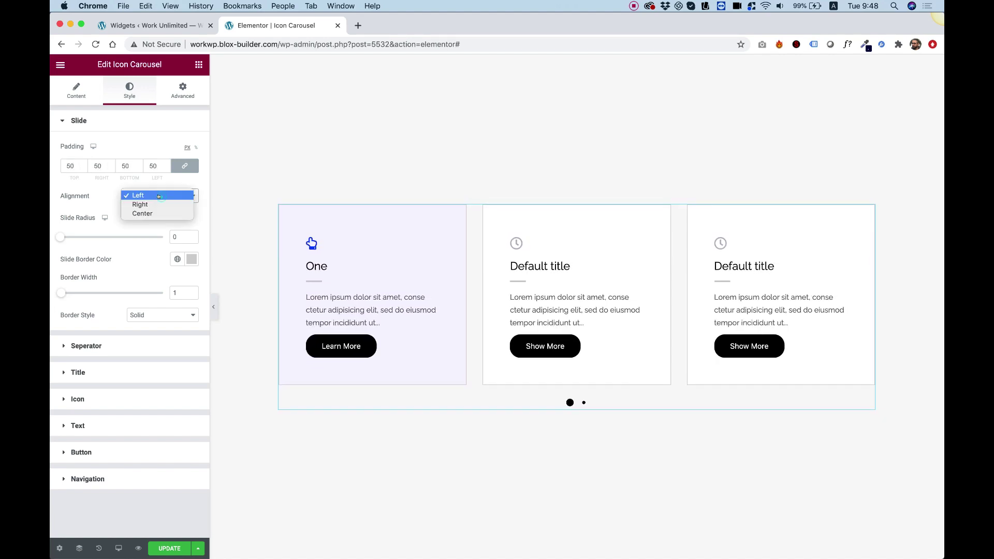
{"action": "left_click", "coordinate": [153, 203]}
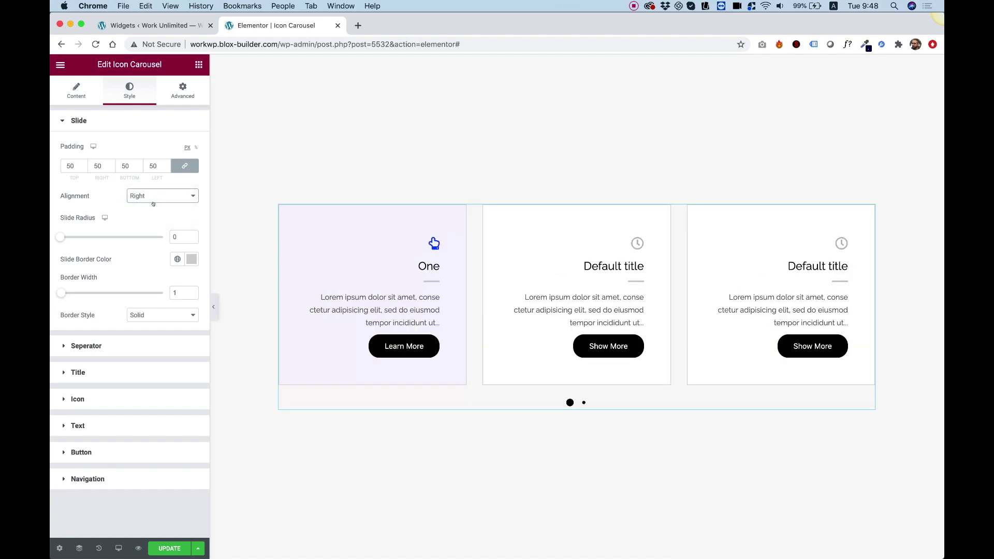
{"action": "left_click", "coordinate": [153, 201]}
{"action": "left_click", "coordinate": [154, 205]}
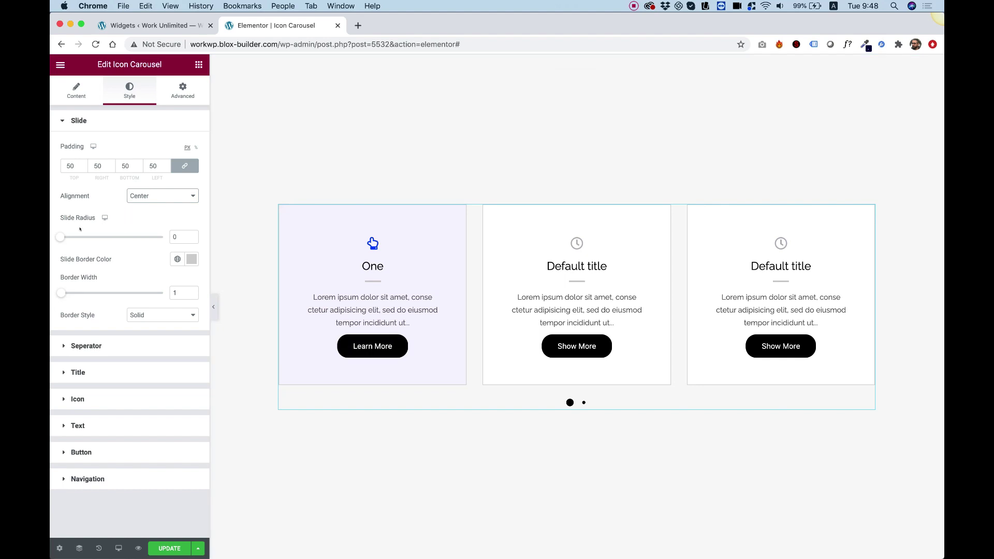
Step: Round the card corners to radius 41 and set the card border colour to black
{"action": "left_click_drag", "start_coordinate": [59, 237], "coordinate": [102, 238]}
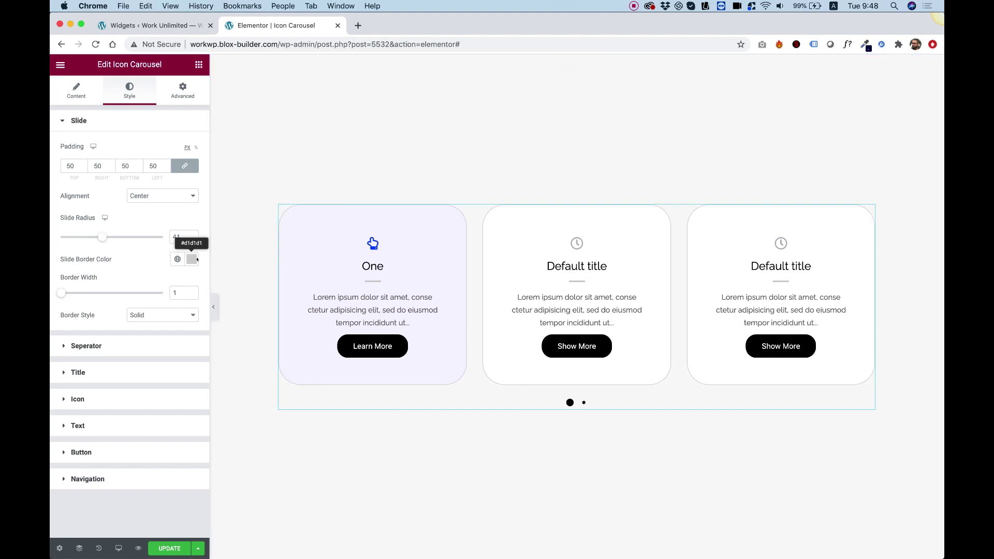
{"action": "left_click", "coordinate": [191, 259]}
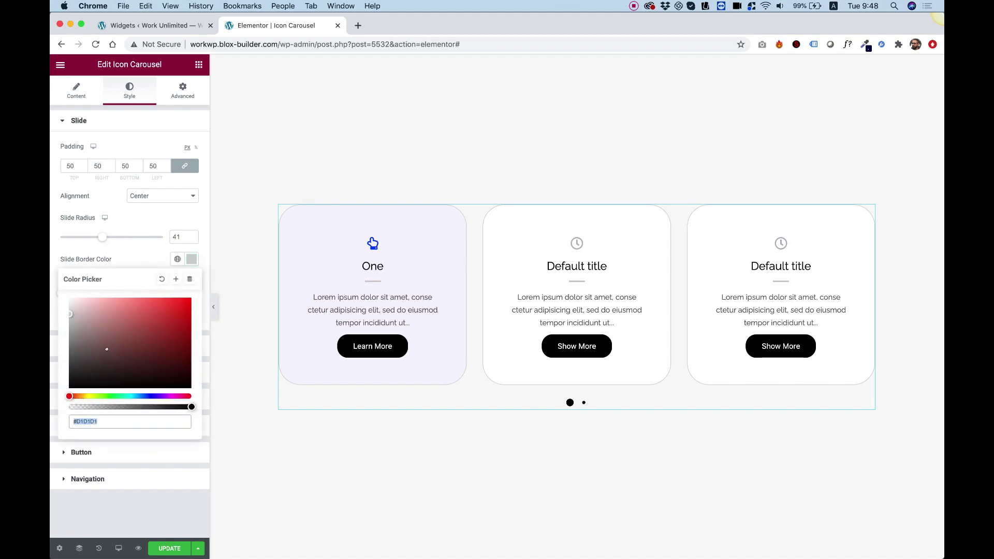
{"action": "left_click", "coordinate": [69, 388]}
{"action": "left_click", "coordinate": [121, 255]}
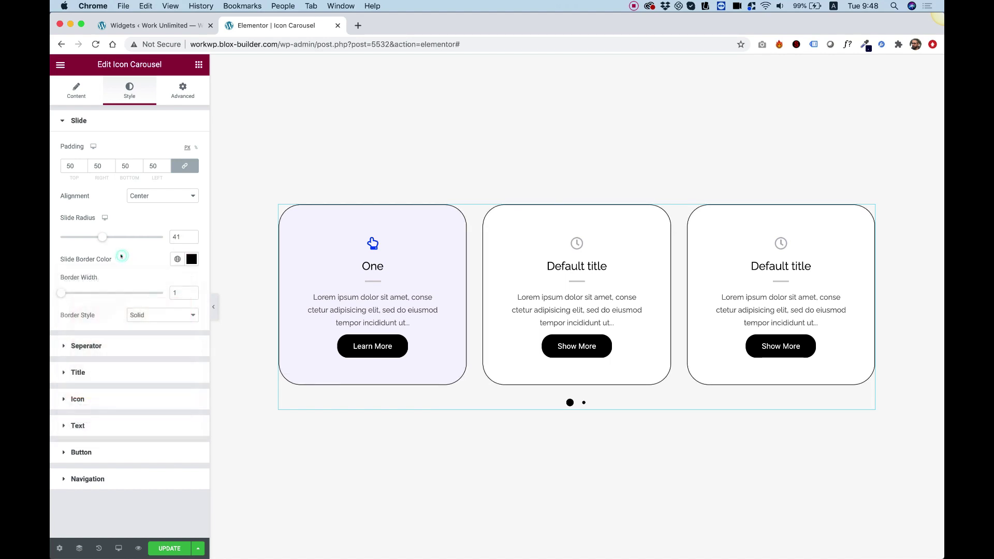
Step: Make the card border width 4, keeping the Solid border style
{"action": "left_click_drag", "start_coordinate": [62, 294], "coordinate": [65, 293]}
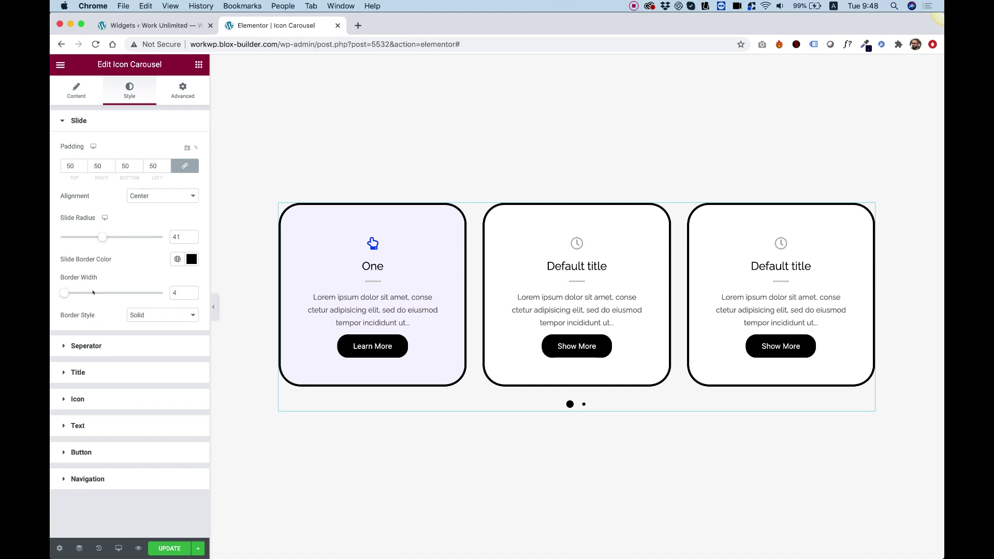
{"action": "left_click", "coordinate": [153, 316]}
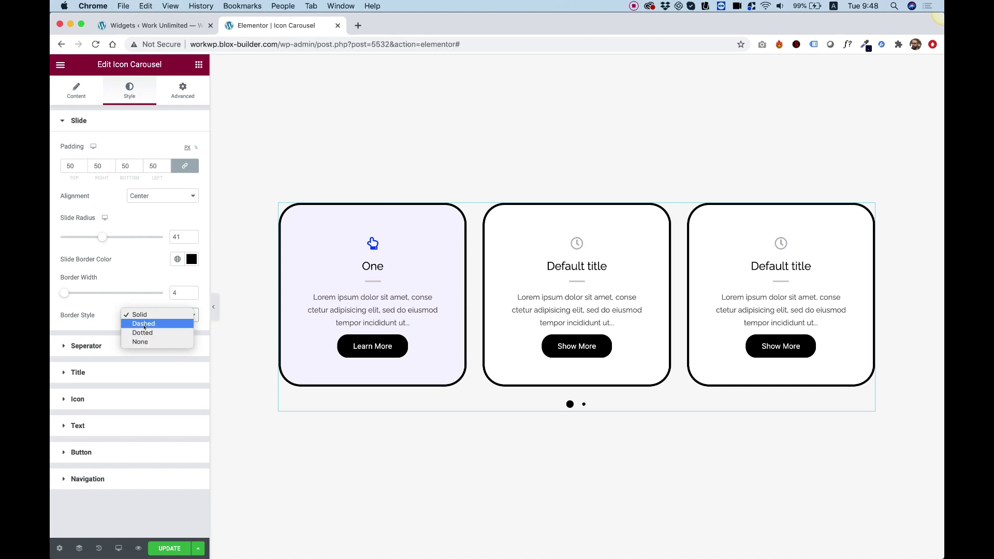
{"action": "left_click", "coordinate": [90, 309]}
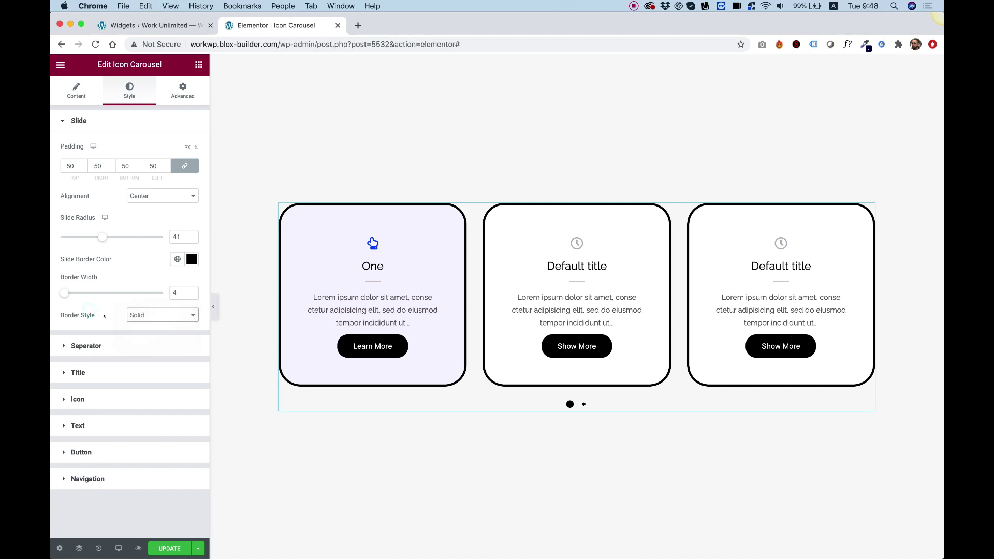
{"action": "left_click", "coordinate": [92, 345]}
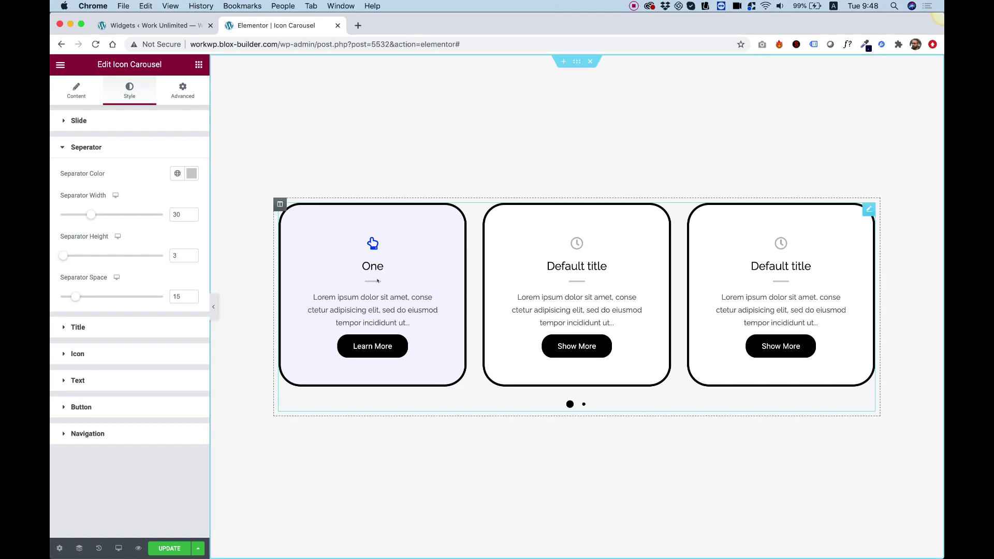
Step: Colour the separators #000000, with Separator Height 7 and Separator Space 14
{"action": "left_click", "coordinate": [191, 175]}
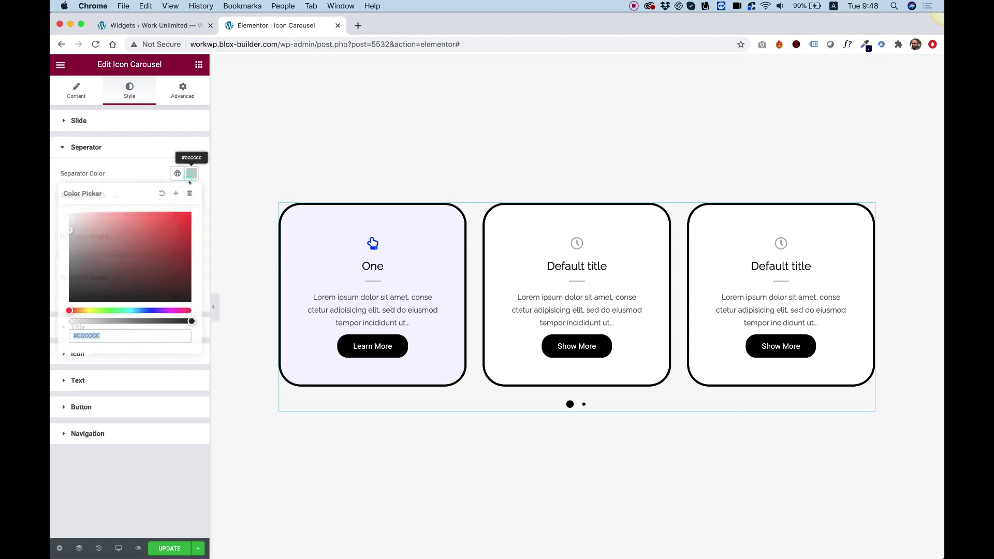
{"action": "type", "text": "#000000"}
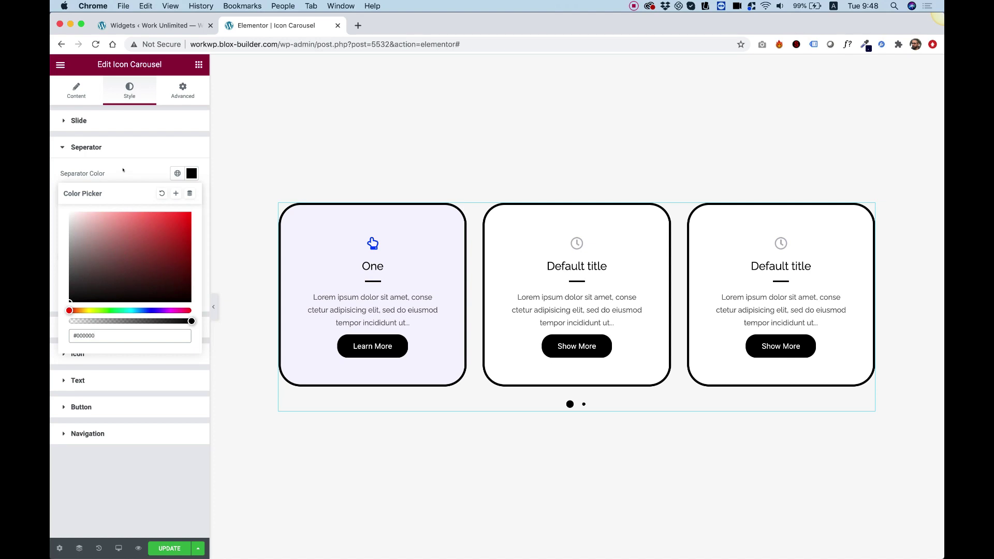
{"action": "left_click", "coordinate": [123, 170]}
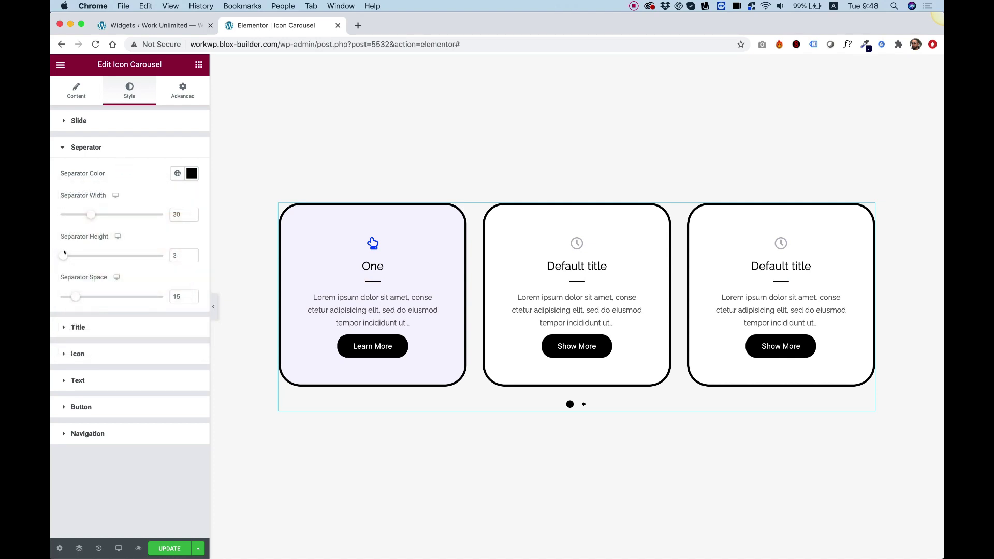
{"action": "left_click_drag", "start_coordinate": [63, 255], "coordinate": [67, 255]}
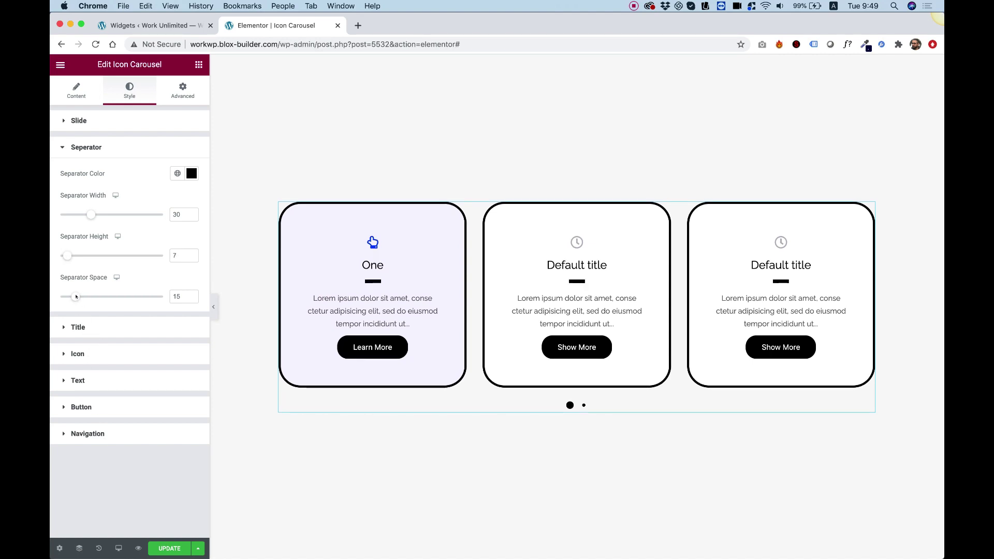
{"action": "left_click_drag", "start_coordinate": [76, 296], "coordinate": [75, 297]}
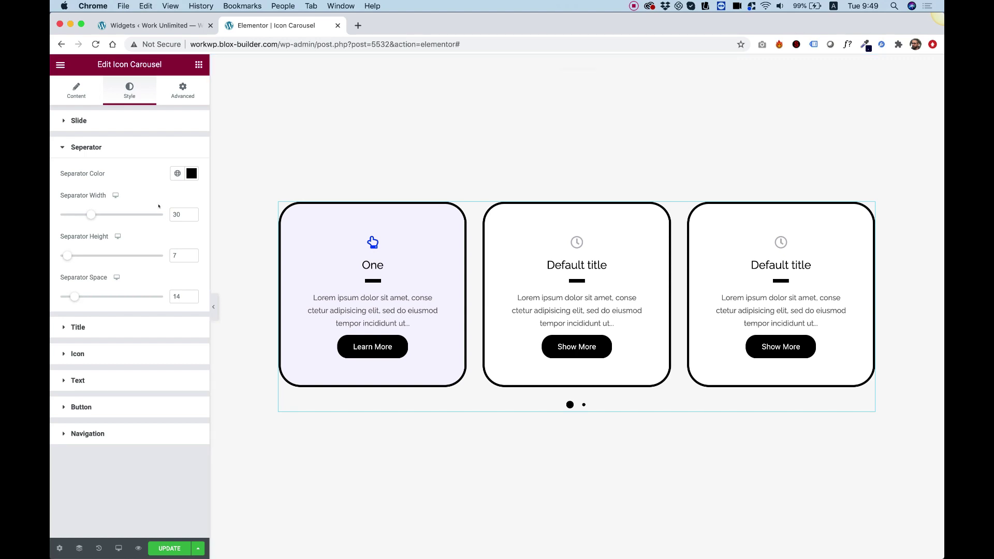
{"action": "left_click", "coordinate": [77, 326]}
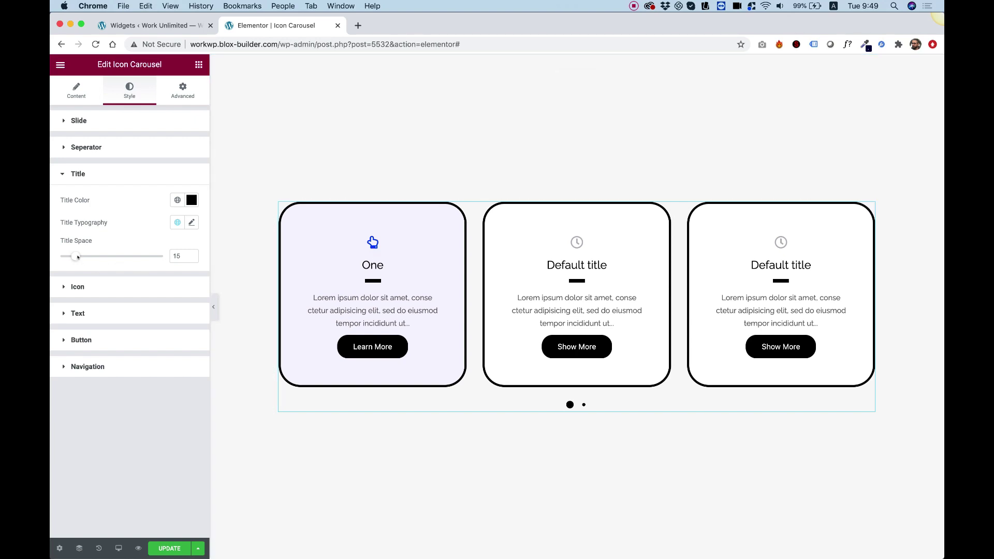
Step: Reduce Title Space to 13 and set title typography to Ranchers at size 29
{"action": "left_click_drag", "start_coordinate": [76, 256], "coordinate": [73, 254]}
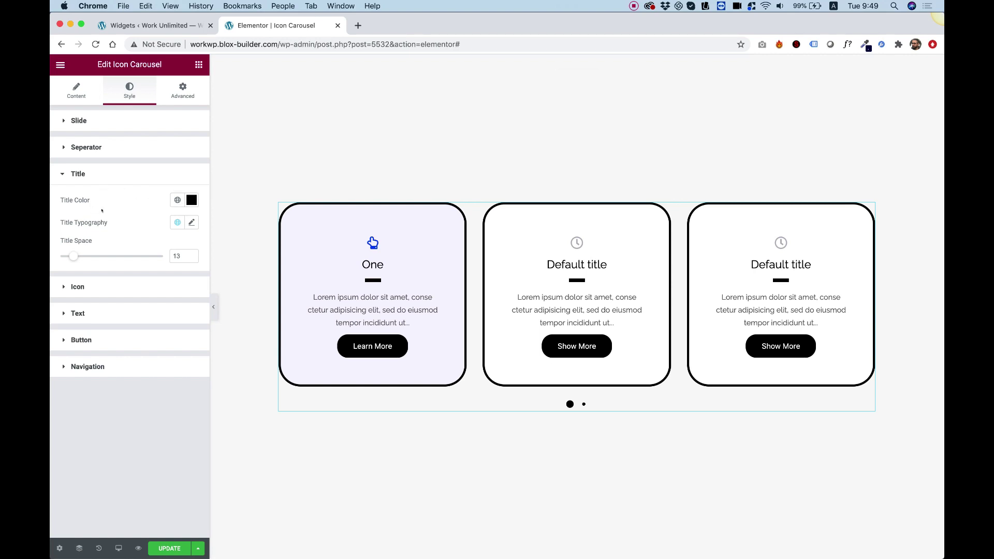
{"action": "left_click", "coordinate": [189, 222]}
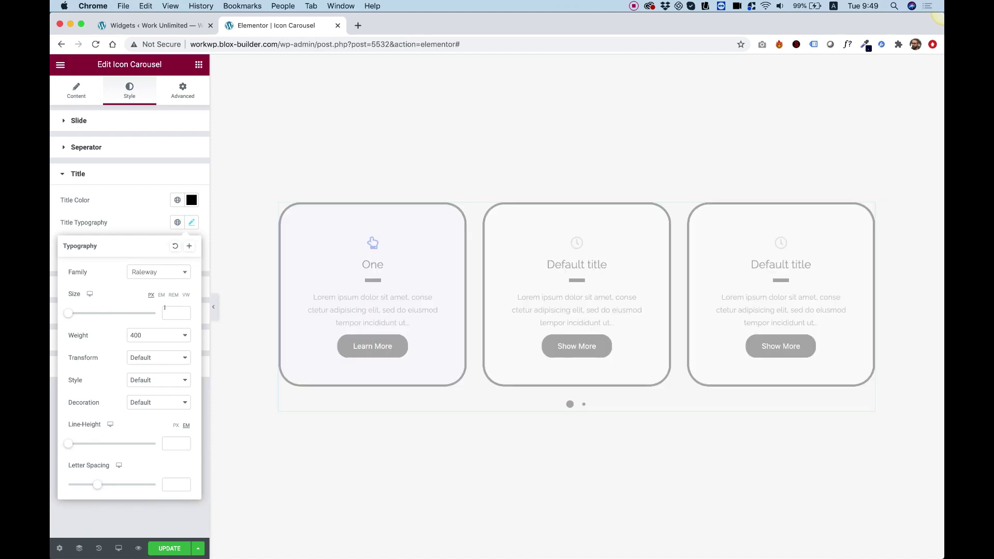
{"action": "left_click", "coordinate": [174, 310]}
{"action": "type", "text": "22"}
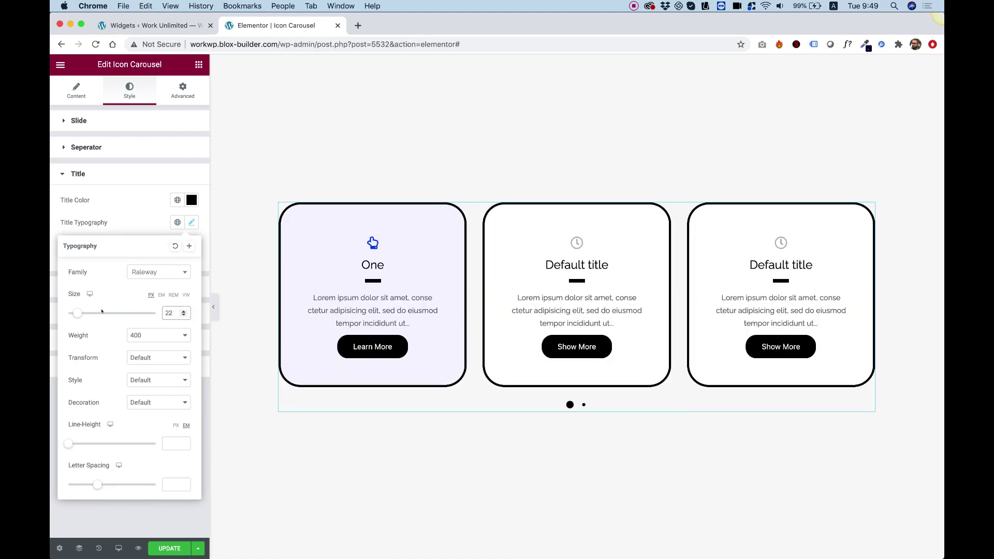
{"action": "left_click_drag", "start_coordinate": [76, 313], "coordinate": [79, 314]}
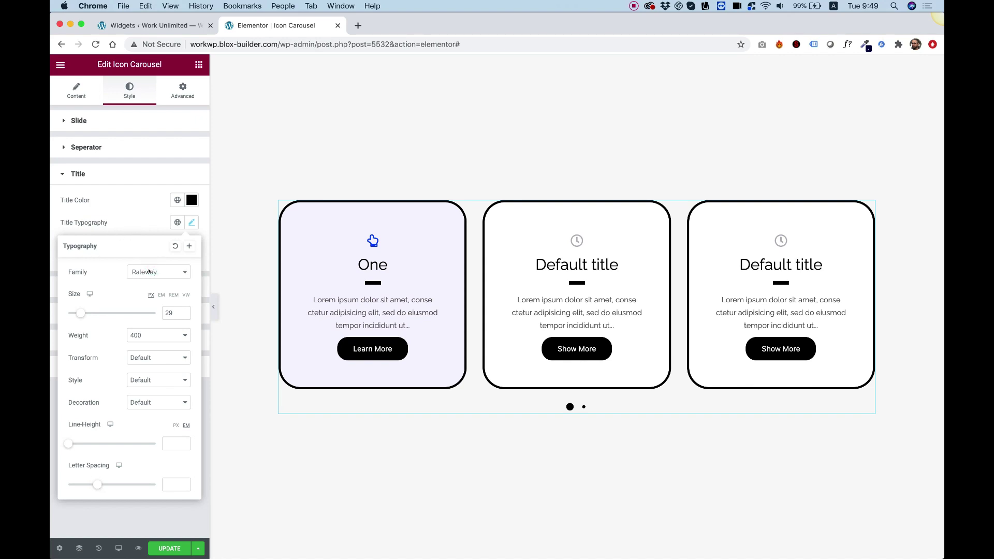
{"action": "left_click", "coordinate": [148, 271]}
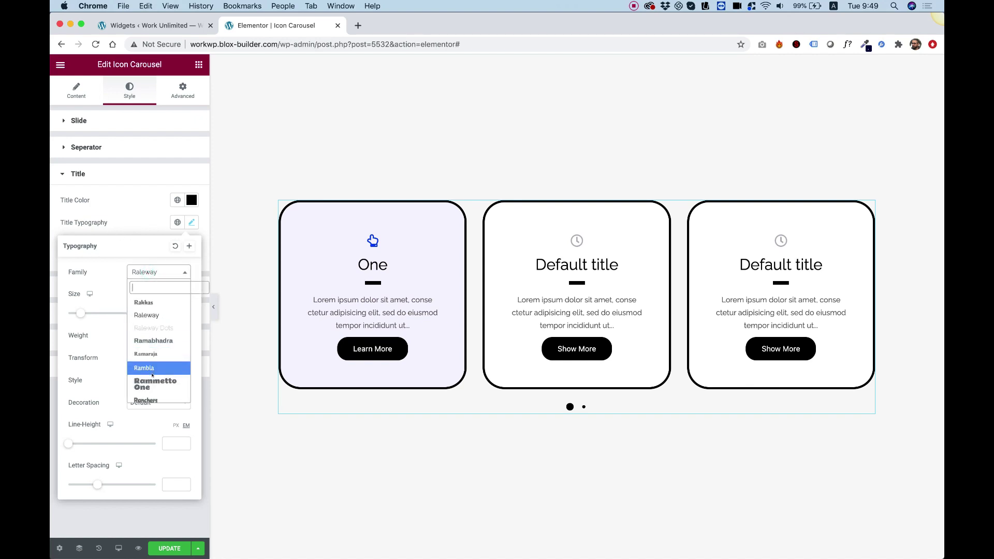
{"action": "scroll", "coordinate": [152, 371], "scroll_direction": "down", "scroll_amount": 2}
{"action": "left_click", "coordinate": [151, 366]}
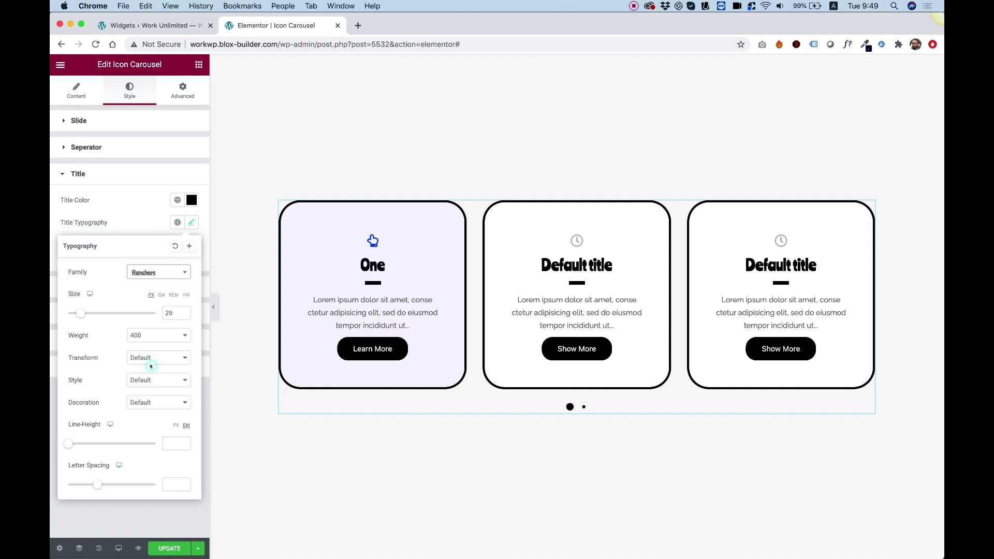
{"action": "left_click", "coordinate": [134, 216]}
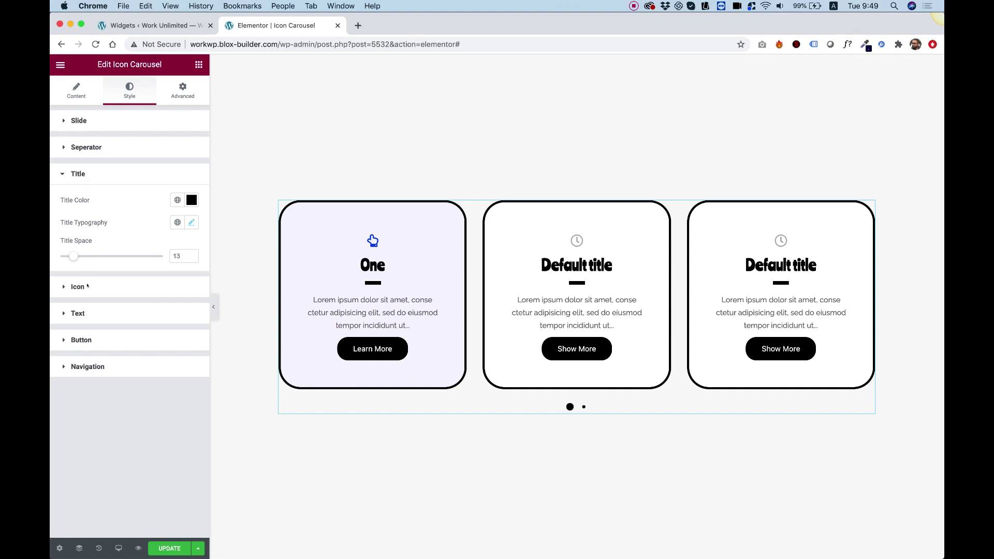
Step: Set Icon Size to 46, Icon Space to 8 and Text Space to 11
{"action": "left_click", "coordinate": [83, 286]}
{"action": "left_click_drag", "start_coordinate": [86, 245], "coordinate": [108, 244]}
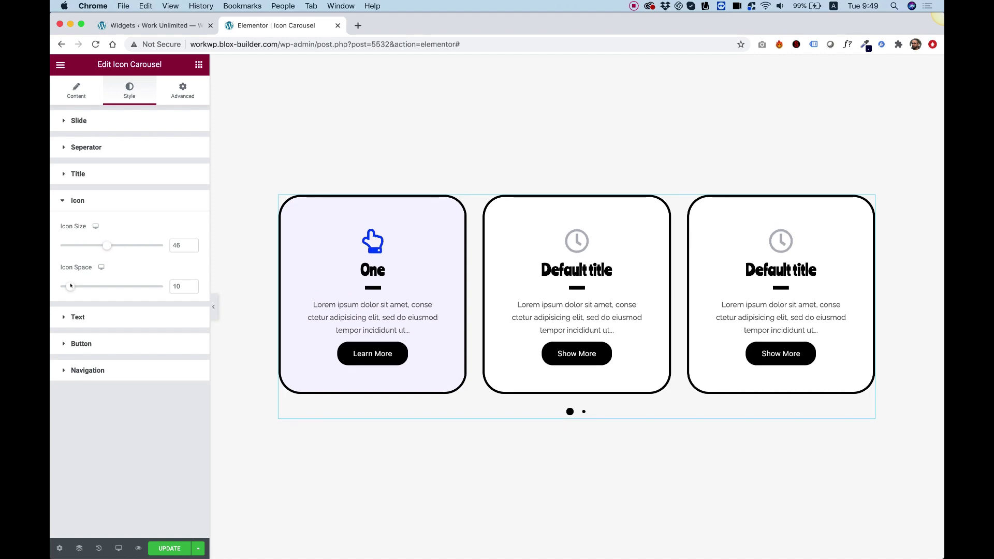
{"action": "left_click_drag", "start_coordinate": [71, 285], "coordinate": [69, 285]}
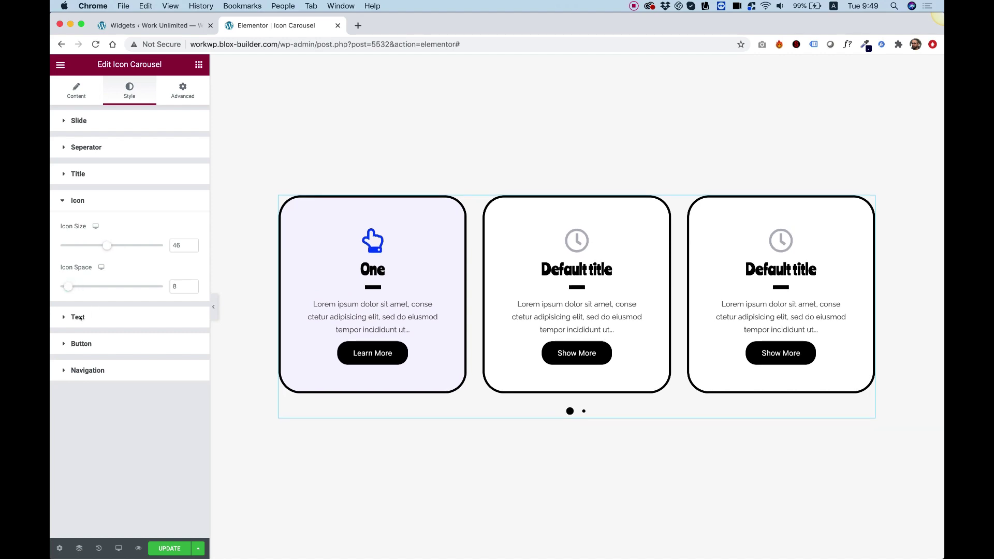
{"action": "left_click", "coordinate": [81, 317]}
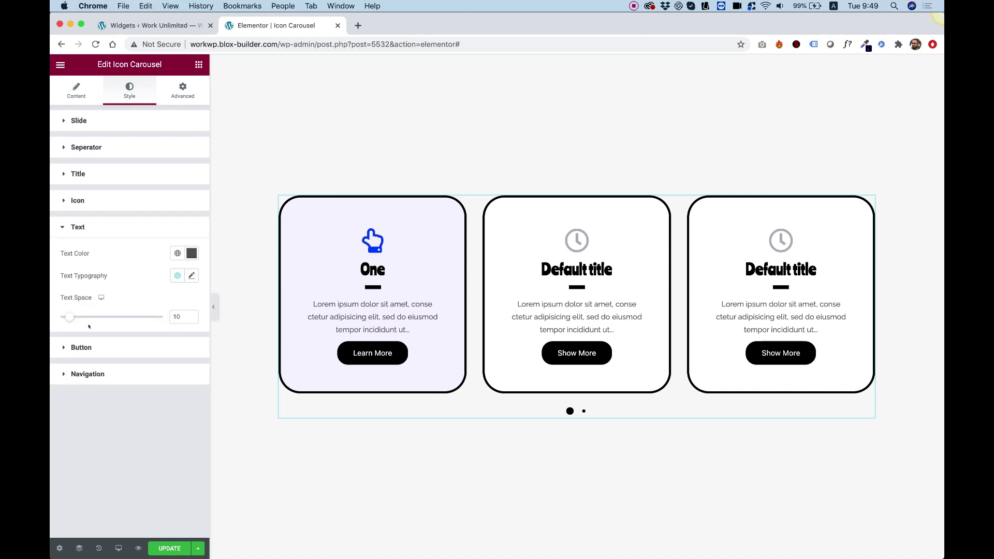
{"action": "left_click_drag", "start_coordinate": [69, 317], "coordinate": [71, 317]}
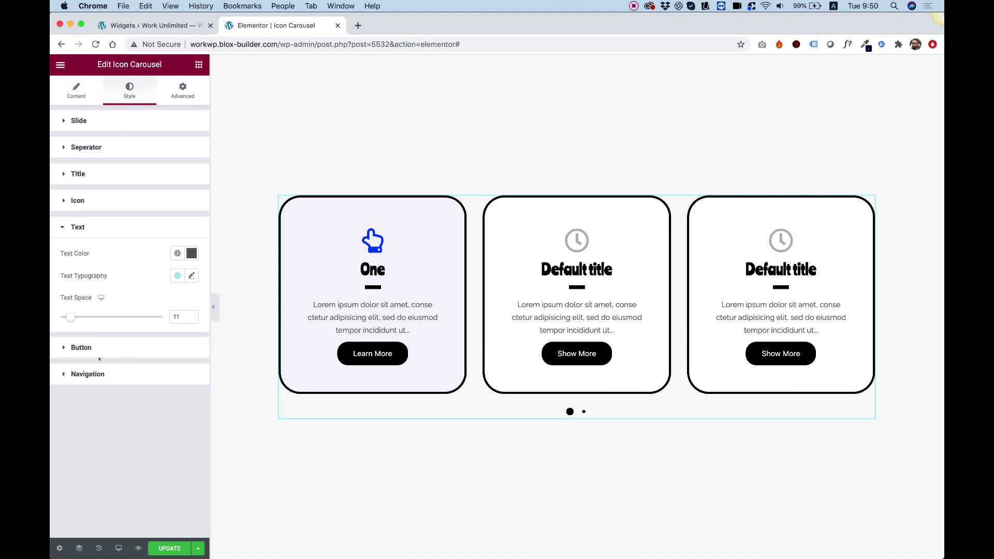
Step: Set Button Radius to 0 and switch Show Button off for all cards
{"action": "left_click", "coordinate": [77, 348]}
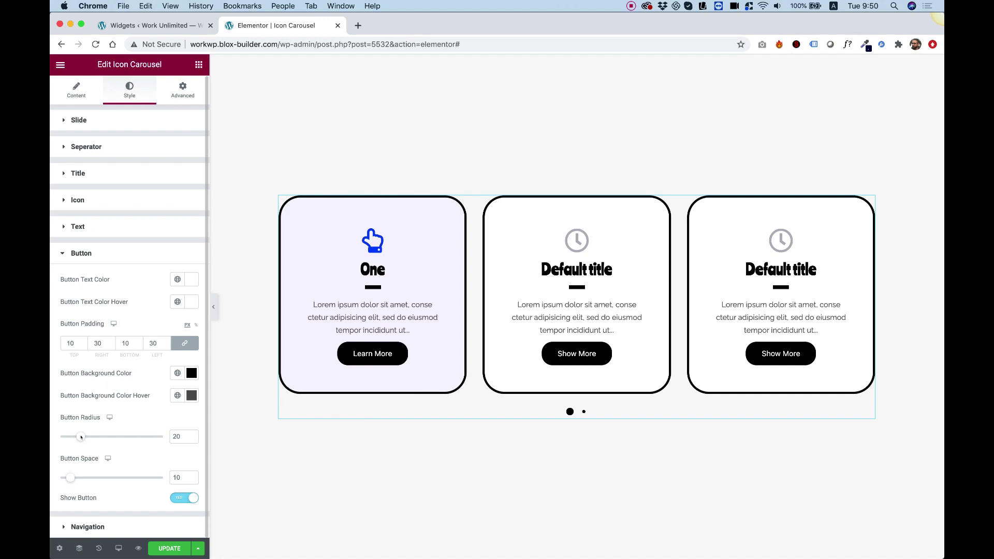
{"action": "left_click_drag", "start_coordinate": [81, 436], "coordinate": [56, 437]}
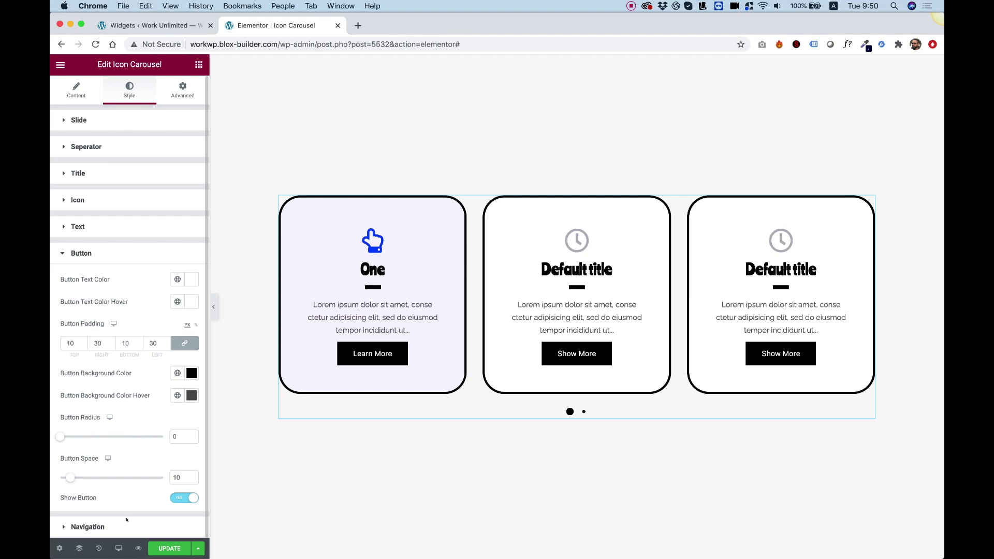
{"action": "left_click", "coordinate": [179, 497]}
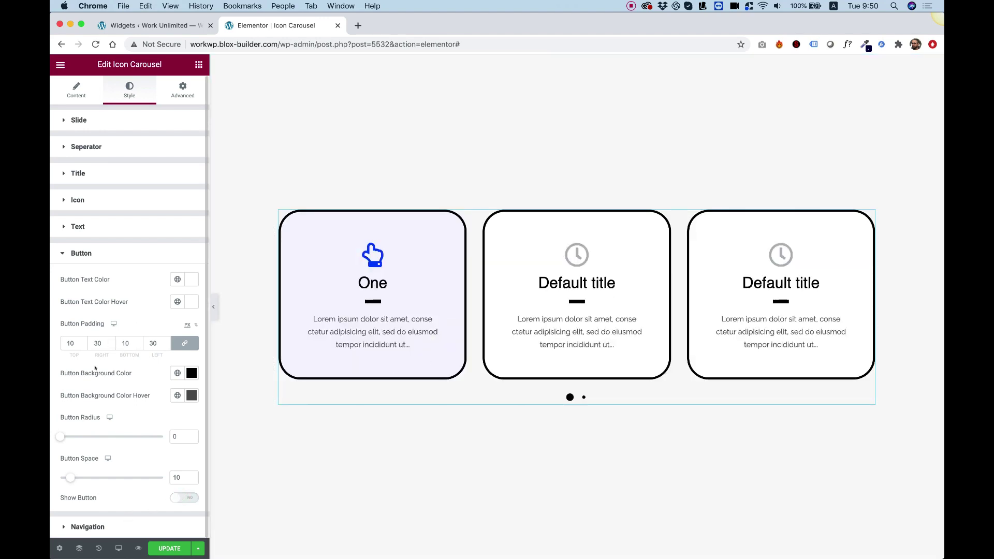
Step: Set Nav Color to #0326FF, then page the carousel forward and back to check
{"action": "left_click", "coordinate": [87, 527]}
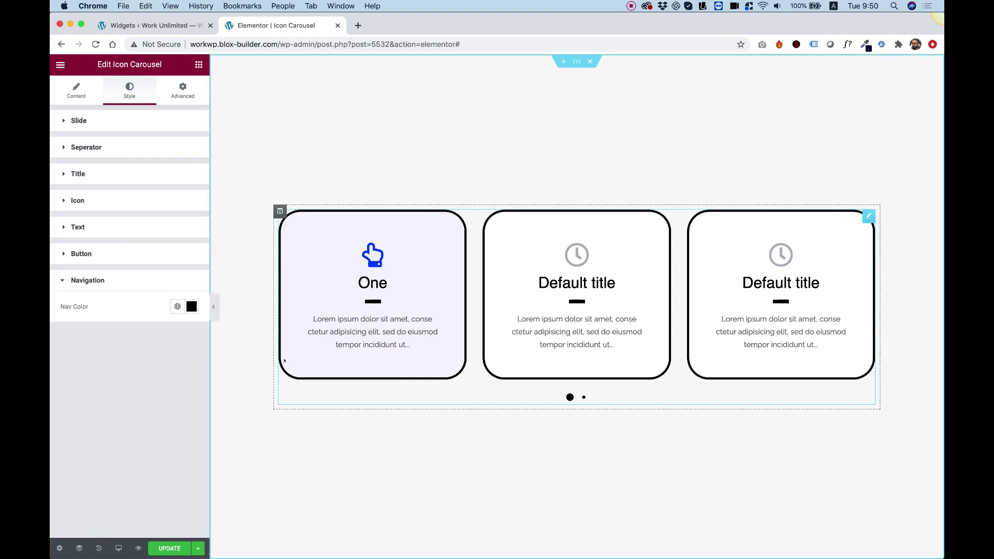
{"action": "left_click", "coordinate": [191, 306]}
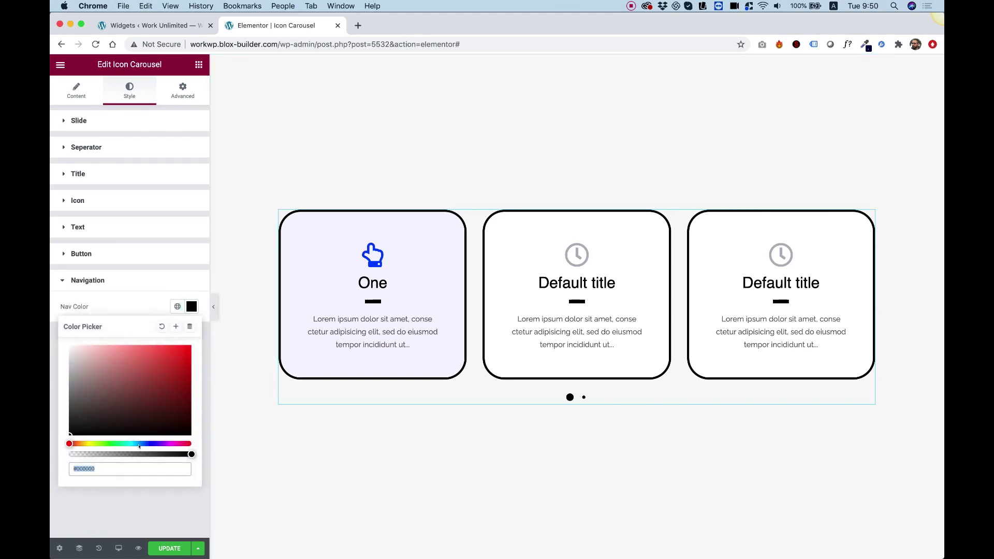
{"action": "type", "text": "#0326FF"}
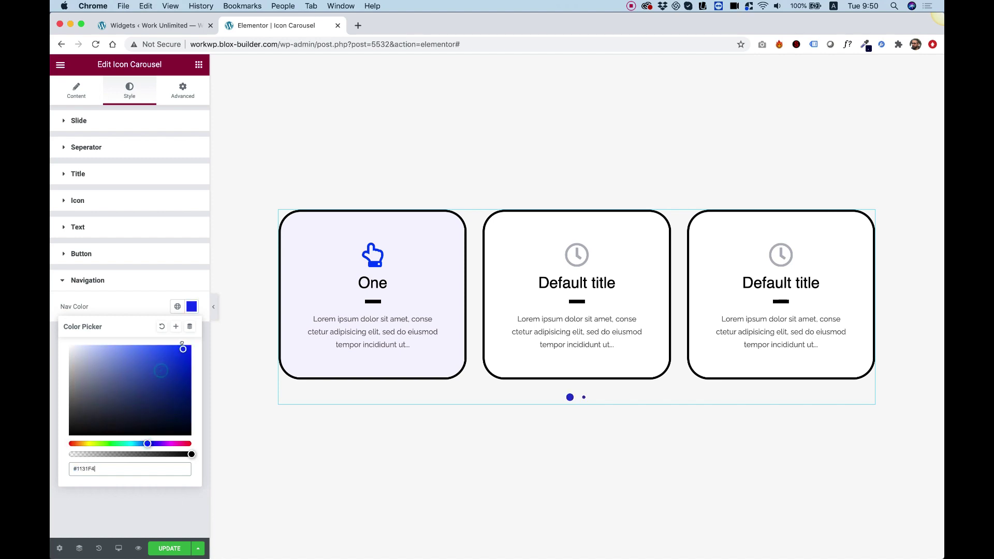
{"action": "left_click", "coordinate": [135, 512]}
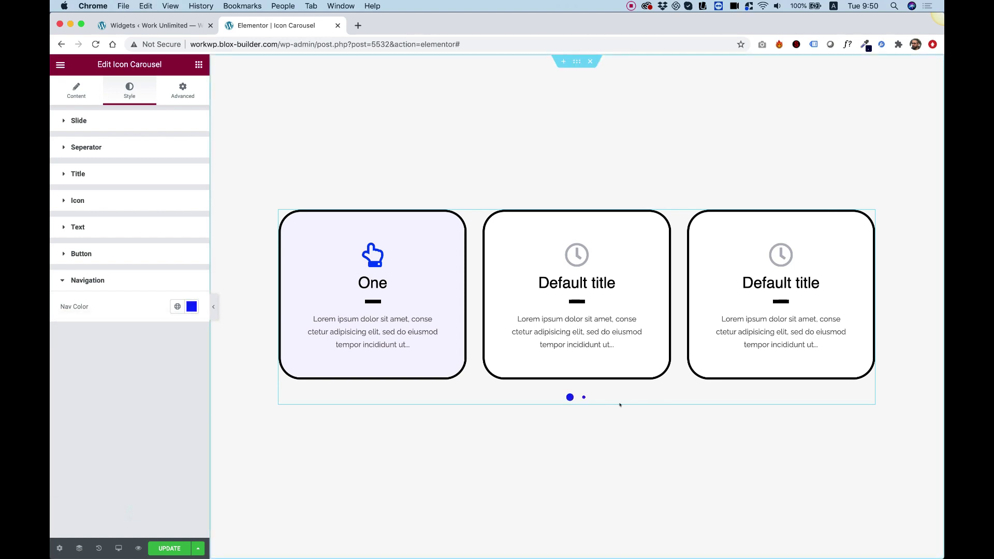
{"action": "left_click", "coordinate": [584, 397]}
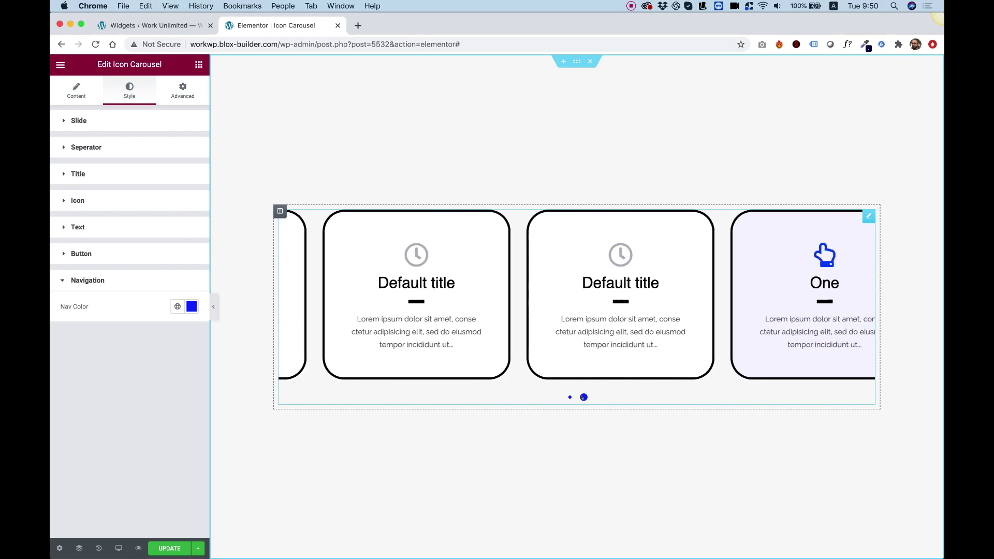
{"action": "left_click", "coordinate": [569, 398]}
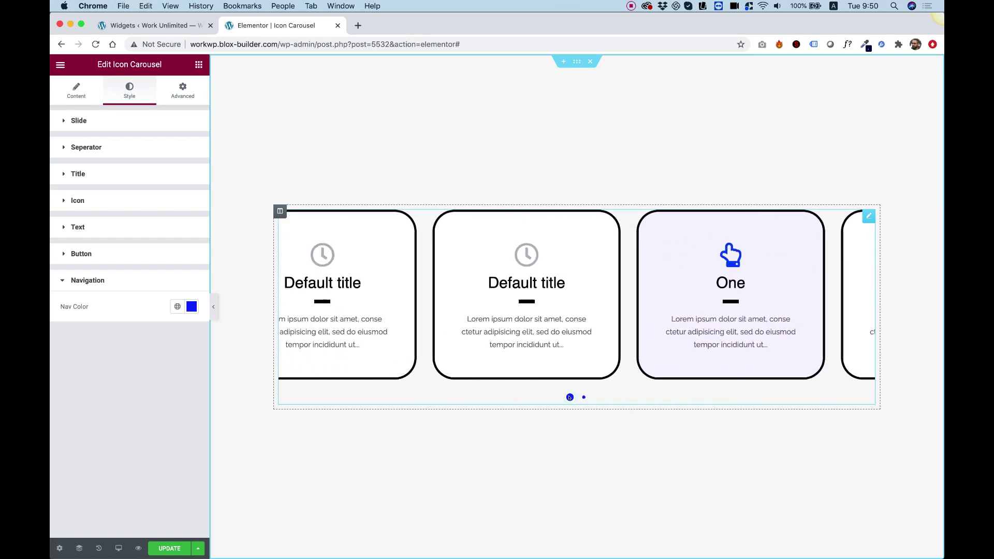